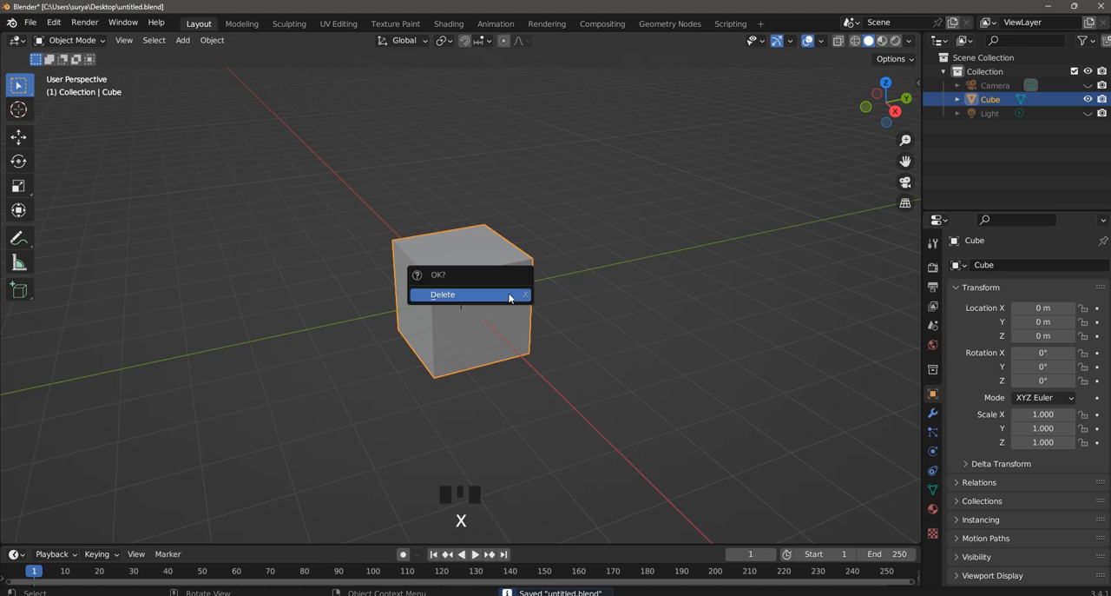
# - Delete the default cube and add a mesh circle with 16 vertices
pyautogui.click(508, 296)
pyautogui.hotkey('shift', 'a')
pyautogui.moveTo(511, 285)
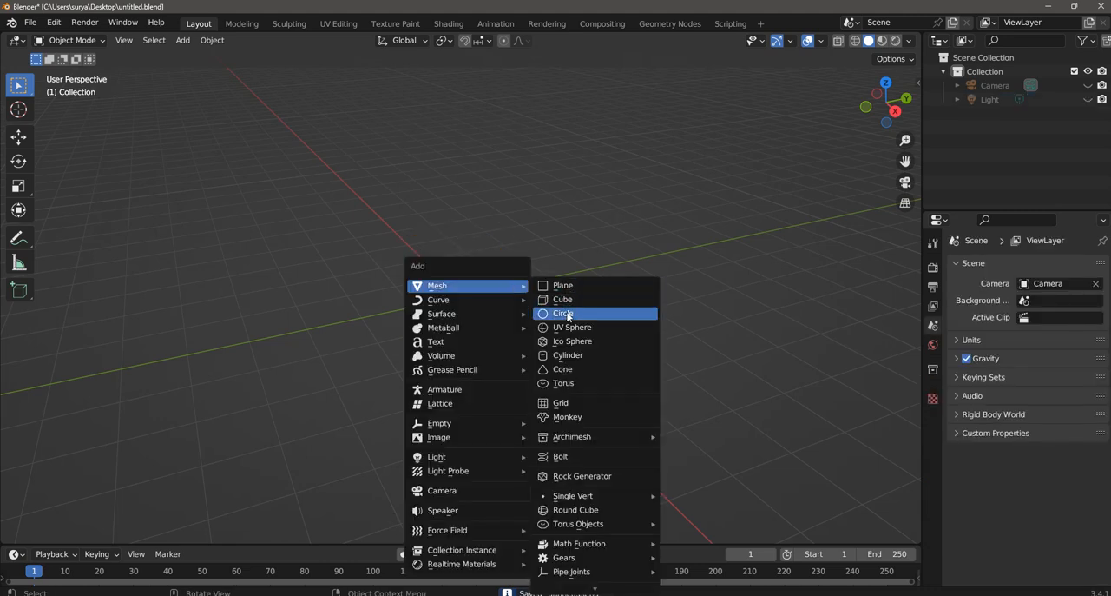
pyautogui.click(568, 313)
pyautogui.scroll(6, 468, 353)
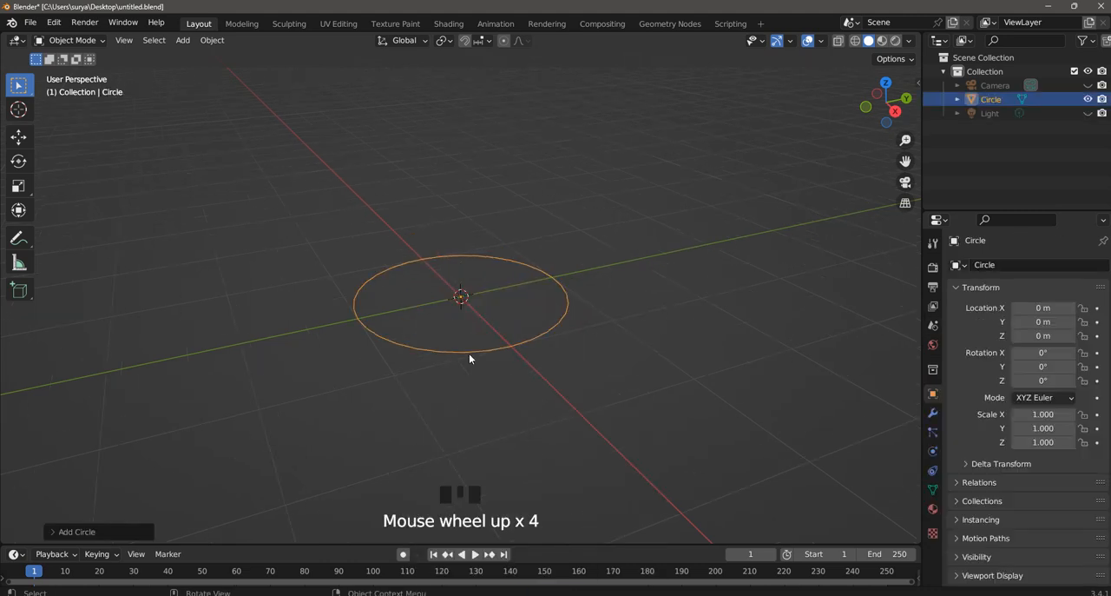
pyautogui.click(133, 529)
pyautogui.click(186, 381)
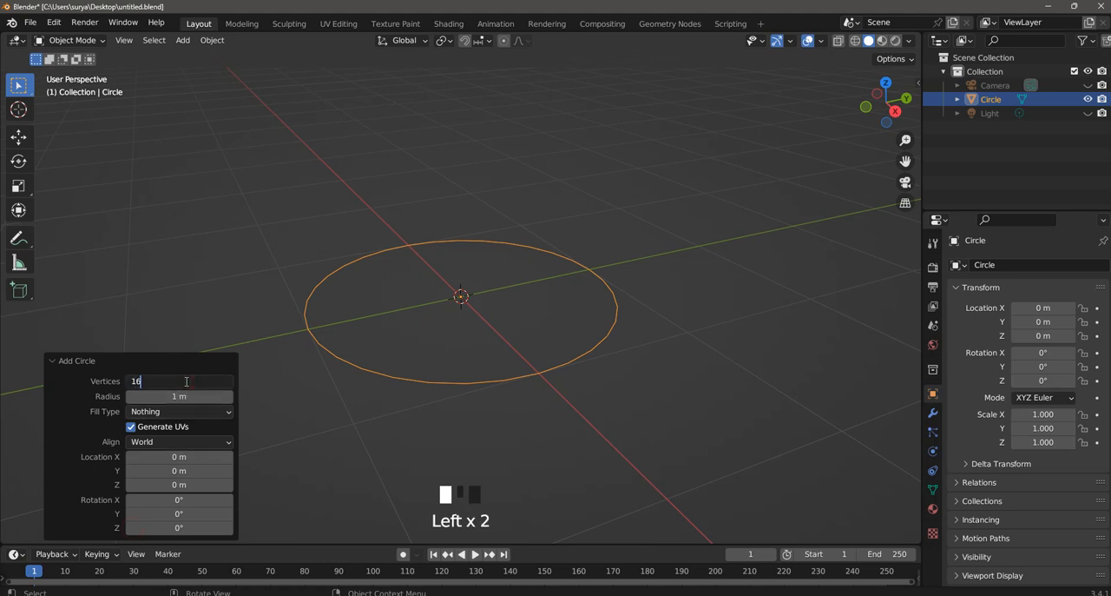
pyautogui.press('Return')
# - Enter Edit Mode and extrude the whole circle about 0.43 m downward along Z to form a ring wall
pyautogui.click(72, 40)
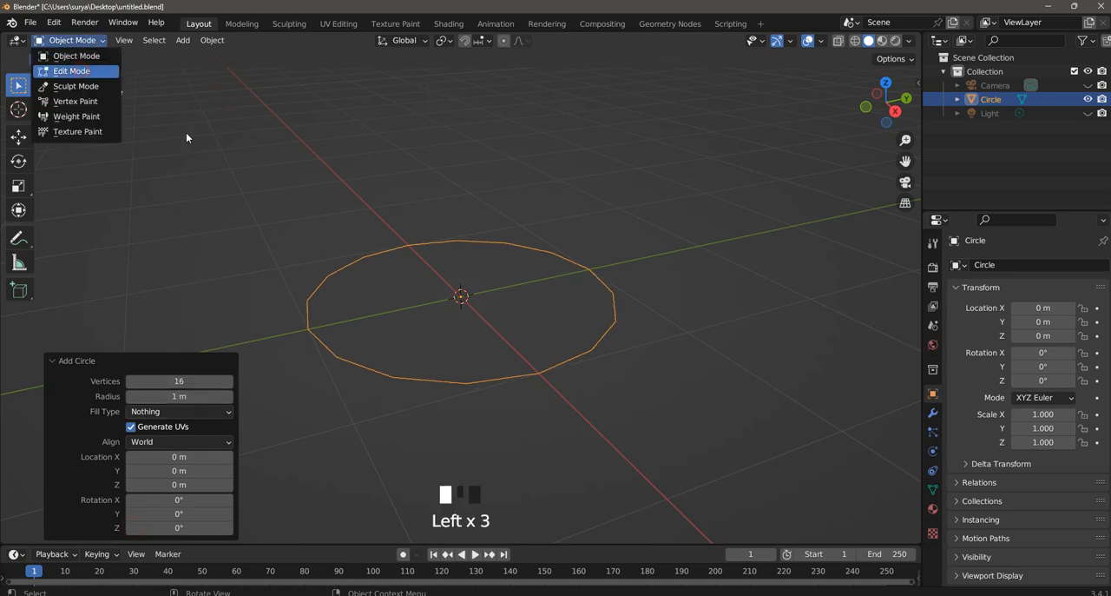
pyautogui.click(77, 71)
pyautogui.moveTo(235, 157); pyautogui.dragTo(714, 461)
pyautogui.scroll(2, 707, 454)
pyautogui.press('e')
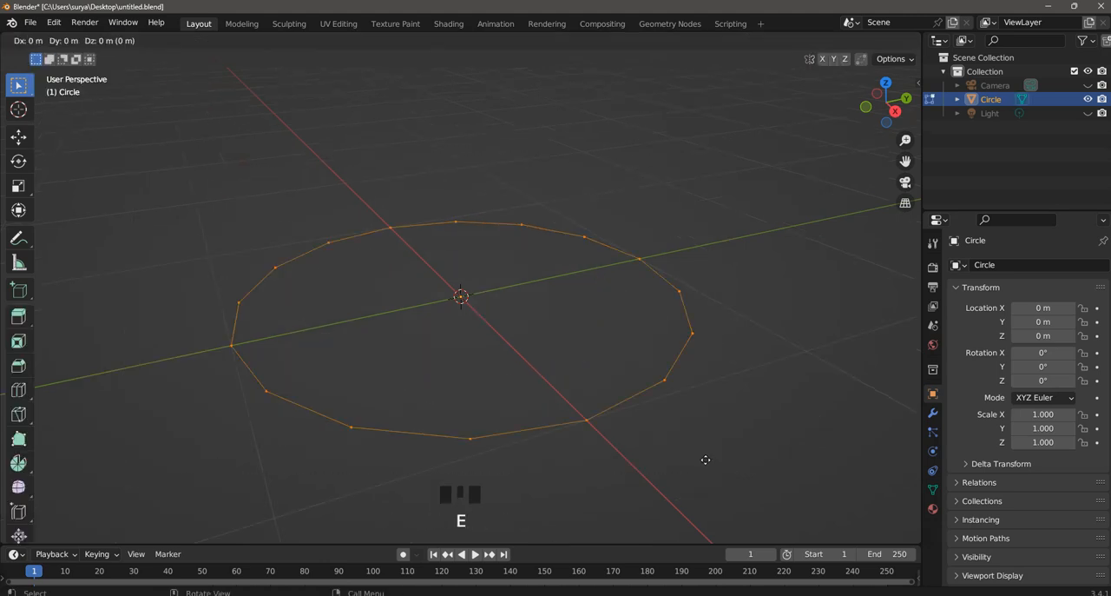
pyautogui.click(712, 524)
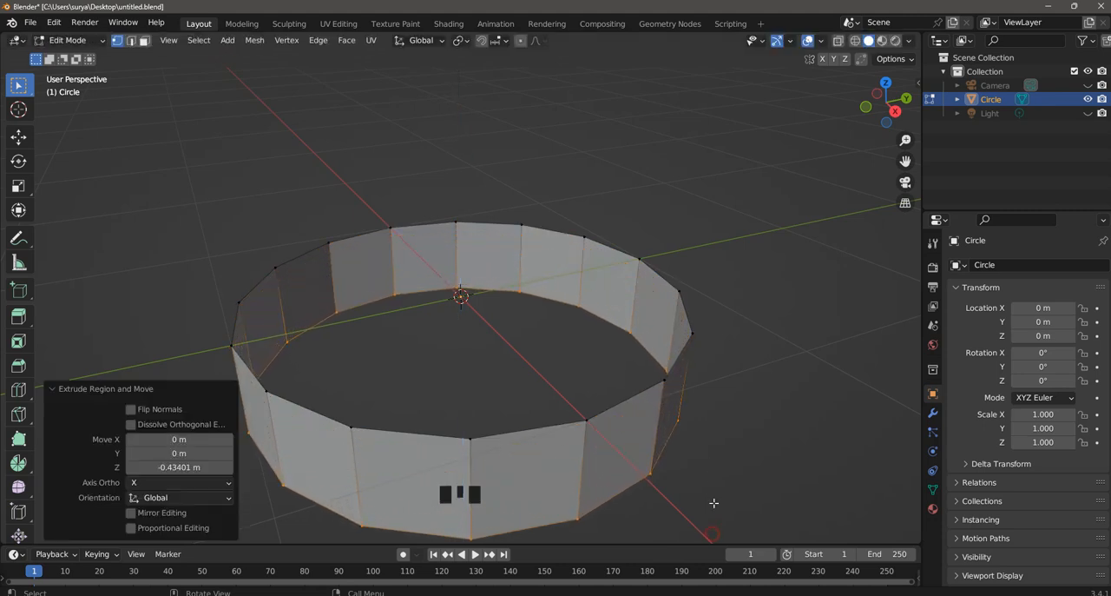
# - Add two centred horizontal loop cuts around the ring wall
pyautogui.scroll(-4, 736, 338)
pyautogui.click(845, 171)
pyautogui.moveTo(906, 161); pyautogui.dragTo(892, 144)
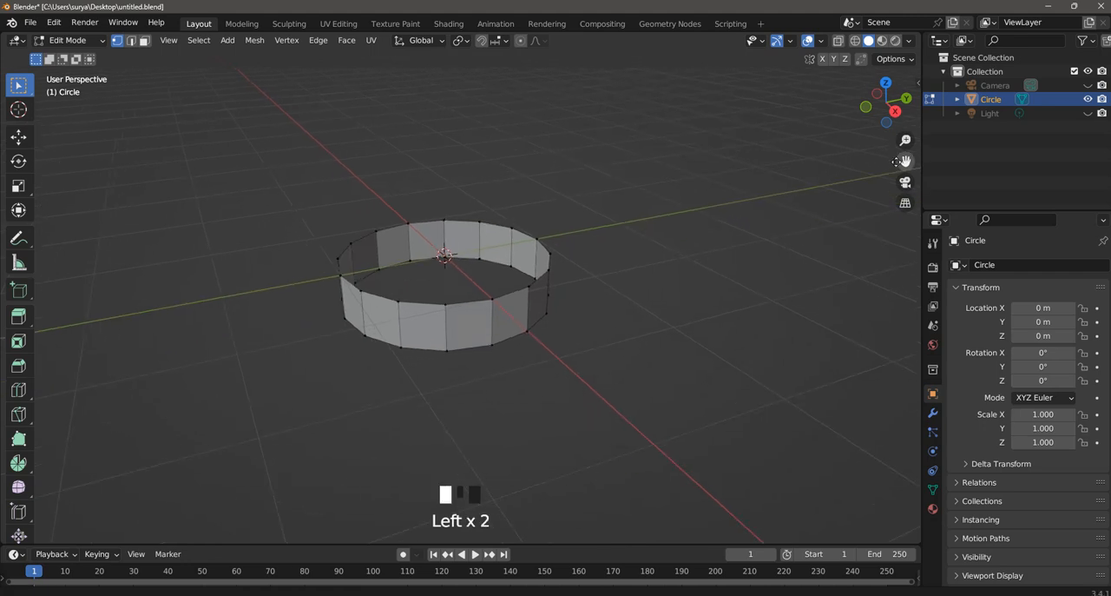
pyautogui.scroll(2, 625, 344)
pyautogui.hotkey('ctrl', 'r')
pyautogui.scroll(1, 514, 329)
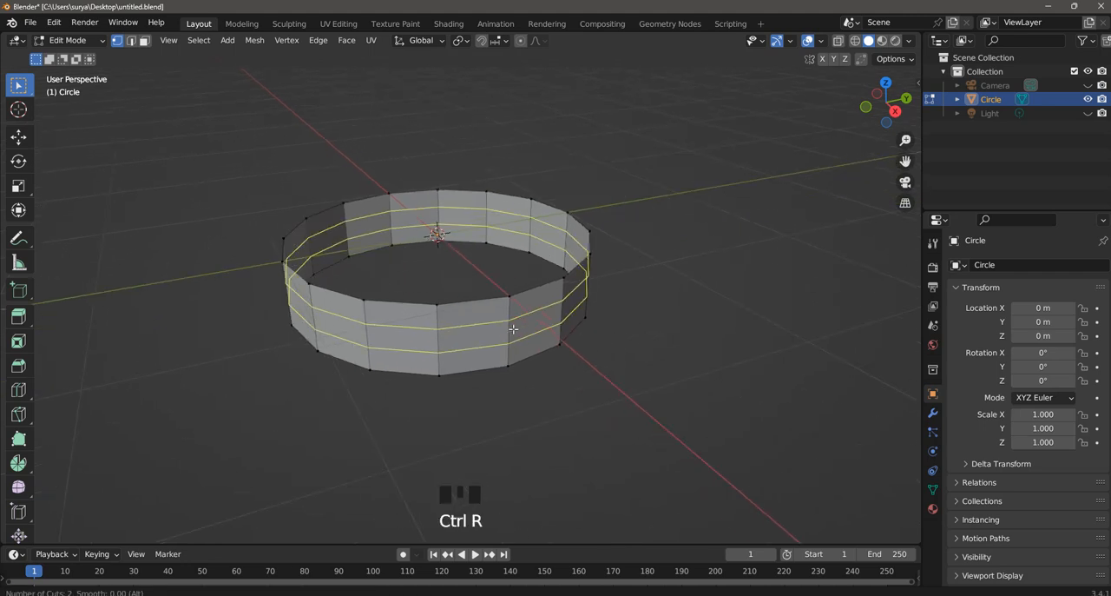
pyautogui.click(513, 329)
pyautogui.rightClick(513, 330)
# - Scale the two new edge loops apart along Z by about 2.46, close to the wall's rims
pyautogui.press('s')
pyautogui.press('z')
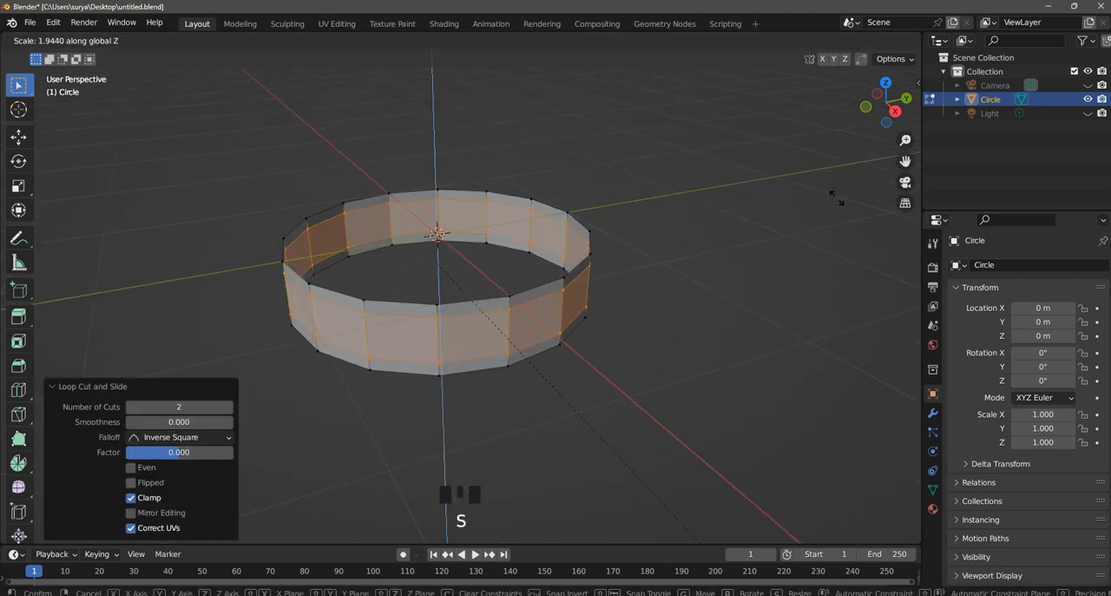
pyautogui.click(891, 353)
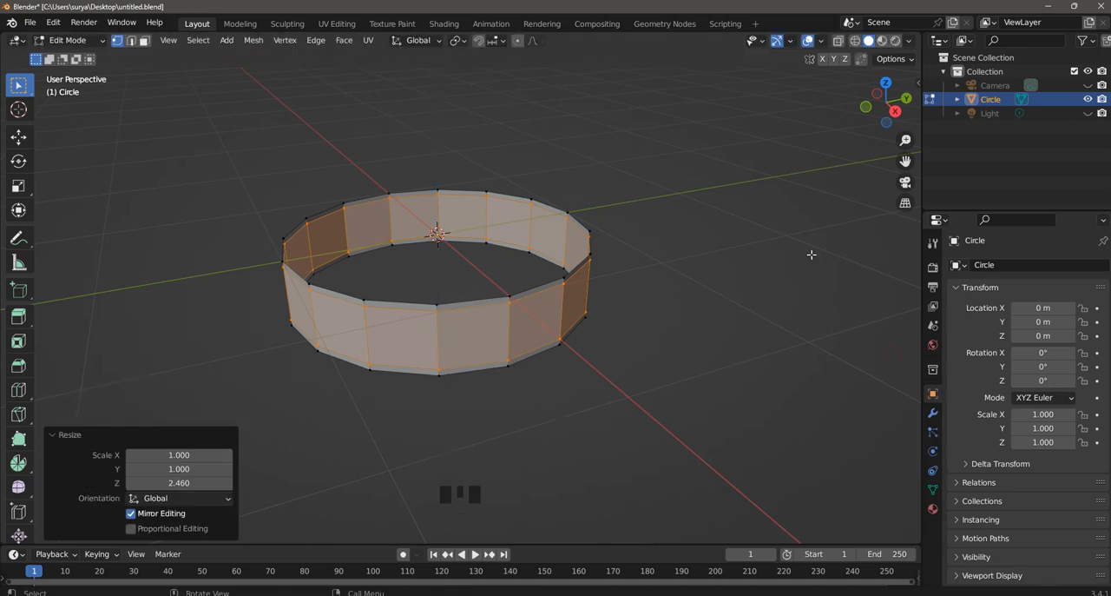
pyautogui.click(808, 251)
# - Select four adjacent middle-band faces on the Y-axis side of the ring and extrude them along normals with zero offset
pyautogui.scroll(-2, 705, 193)
pyautogui.moveTo(684, 195); pyautogui.dragTo(502, 218, button='middle')
pyautogui.scroll(1, 668, 194)
pyautogui.click(145, 41)
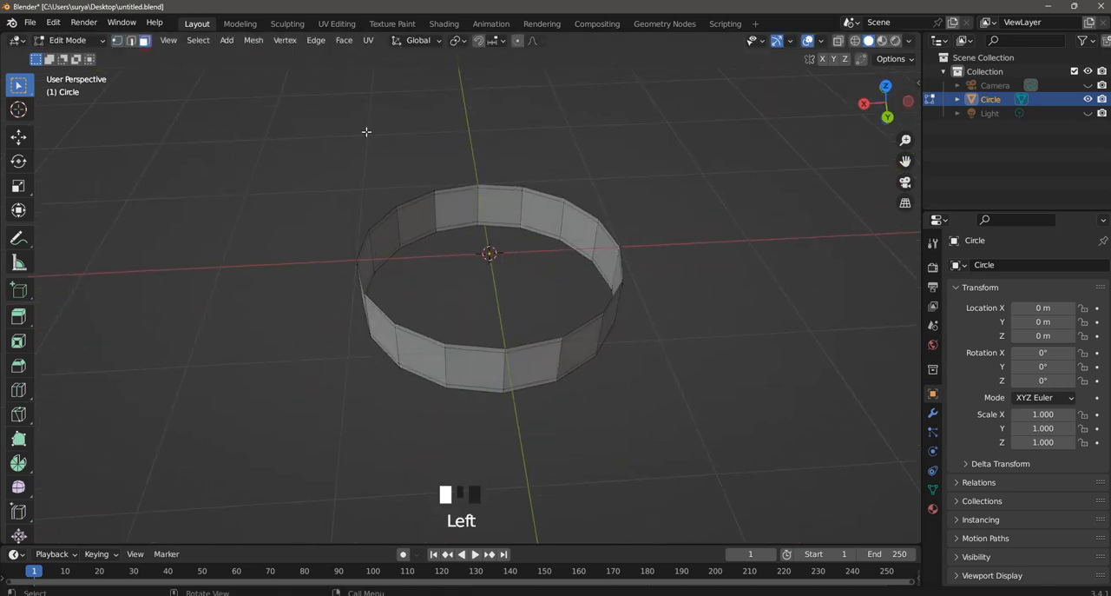
pyautogui.keyDown('shift'); pyautogui.click(423, 363); pyautogui.keyUp('shift')
pyautogui.keyDown('shift'); pyautogui.click(485, 367); pyautogui.keyUp('shift')
pyautogui.keyDown('shift'); pyautogui.click(538, 360); pyautogui.keyUp('shift')
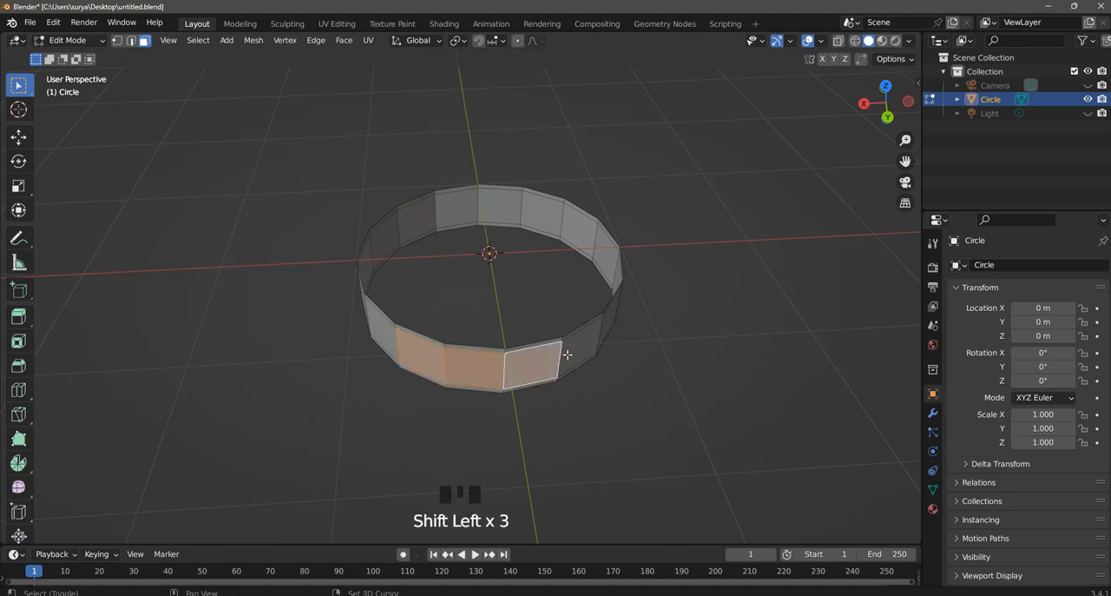
pyautogui.keyDown('shift'); pyautogui.click(574, 345); pyautogui.keyUp('shift')
pyautogui.hotkey('alt', 'e')
pyautogui.click(566, 357)
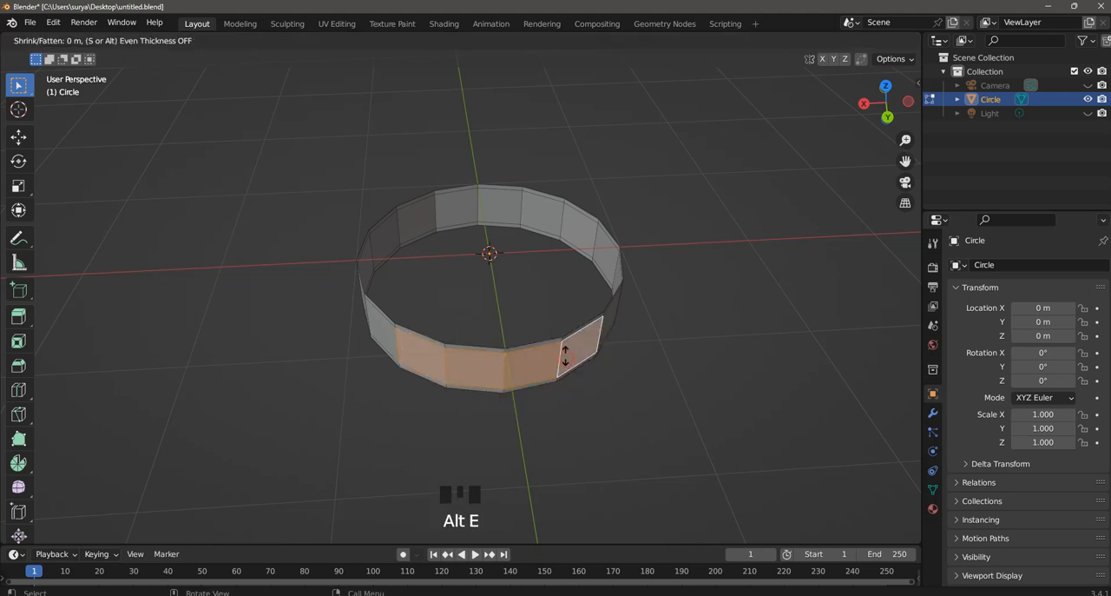
pyautogui.rightClick(559, 343)
# - Move the four extruded faces about 1.2 m outward along Y
pyautogui.moveTo(700, 338); pyautogui.dragTo(779, 324, button='middle')
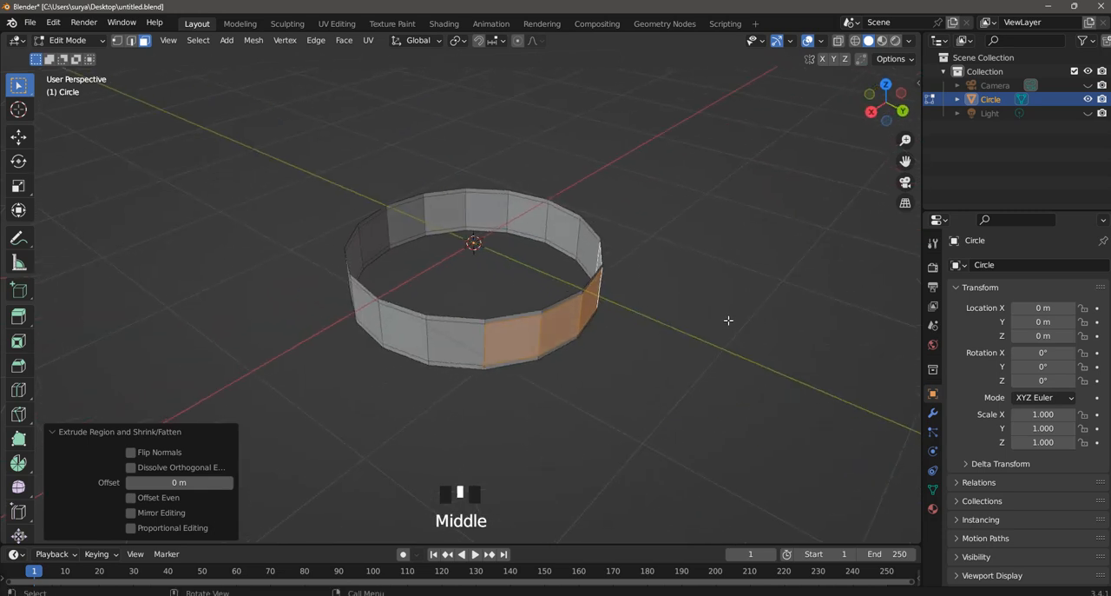
pyautogui.press('g')
pyautogui.press('x')
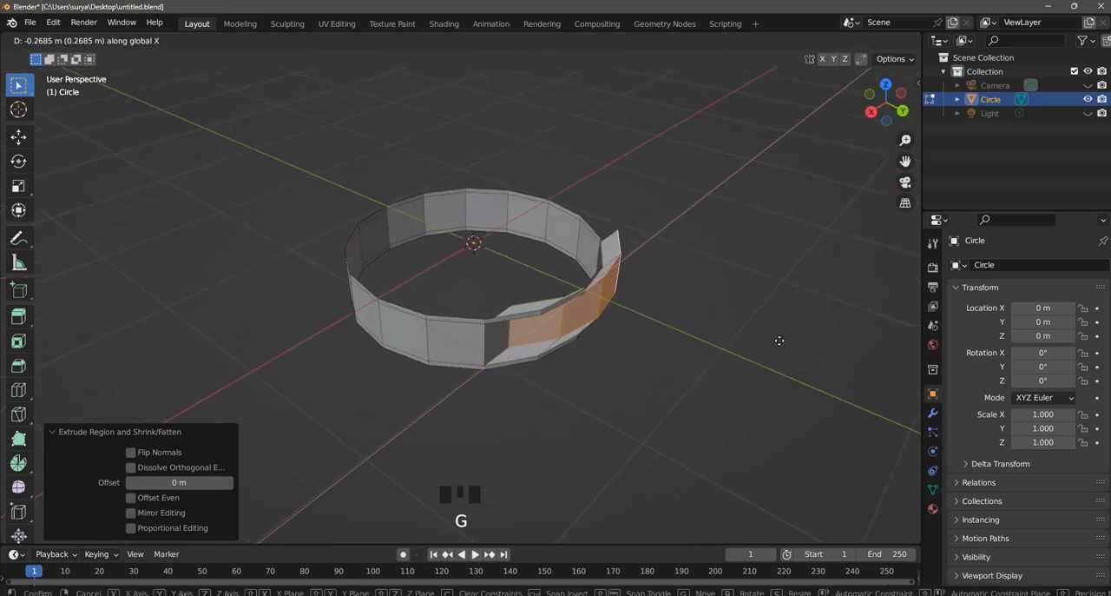
pyautogui.press('x')
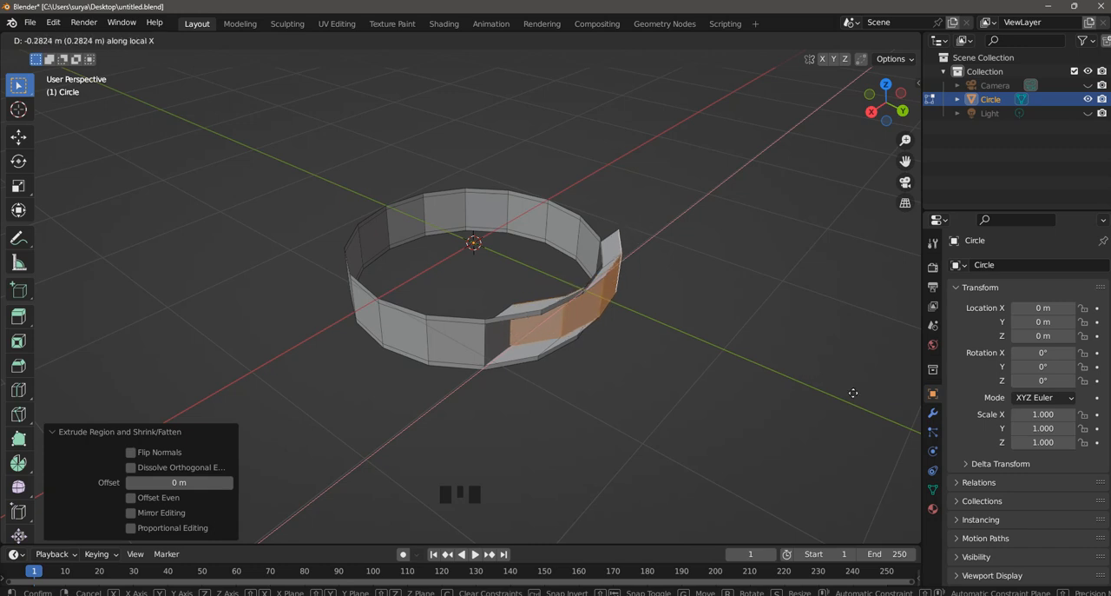
pyautogui.press('y')
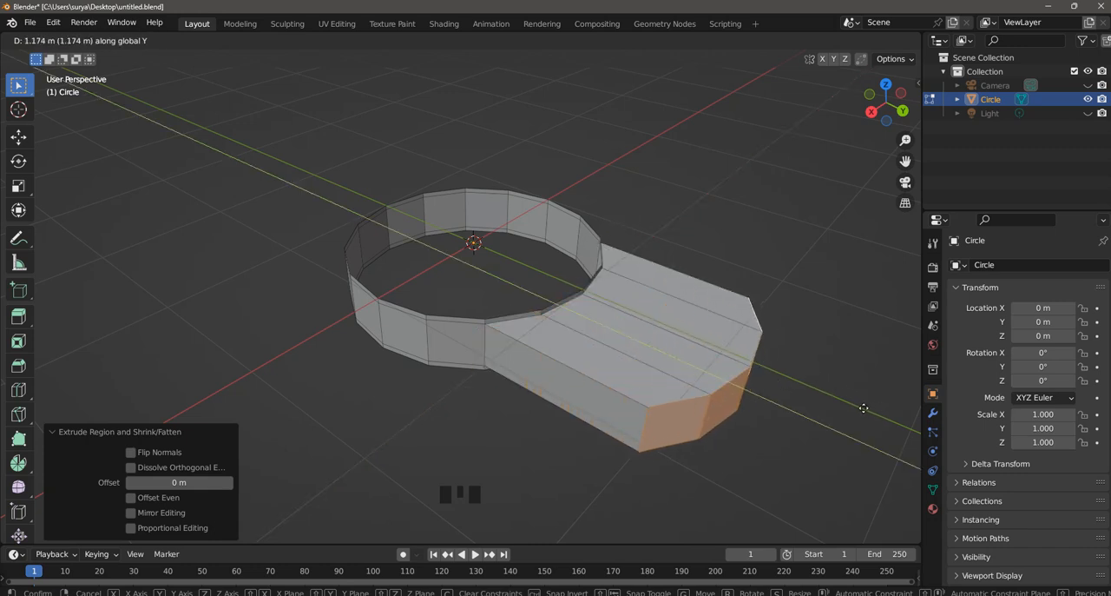
pyautogui.click(879, 414)
# - Try scaling down the extension's end faces, and undo their move along Y
pyautogui.scroll(-4, 742, 304)
pyautogui.moveTo(742, 305); pyautogui.dragTo(764, 305, button='middle')
pyautogui.scroll(2, 783, 330)
pyautogui.press('s')
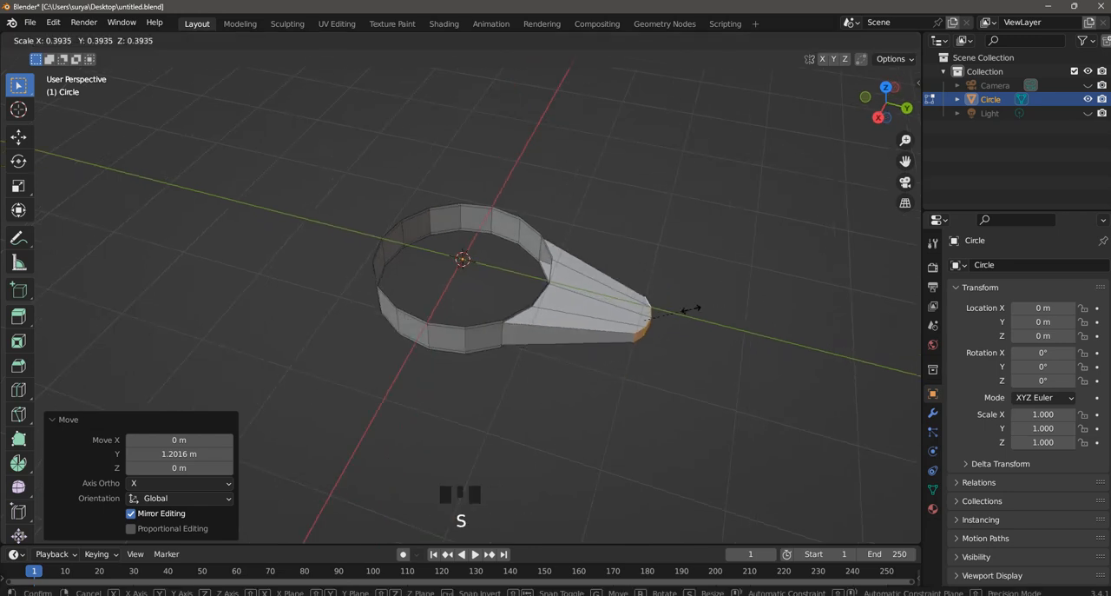
pyautogui.rightClick(712, 308)
pyautogui.hotkey('ctrl', 'z')
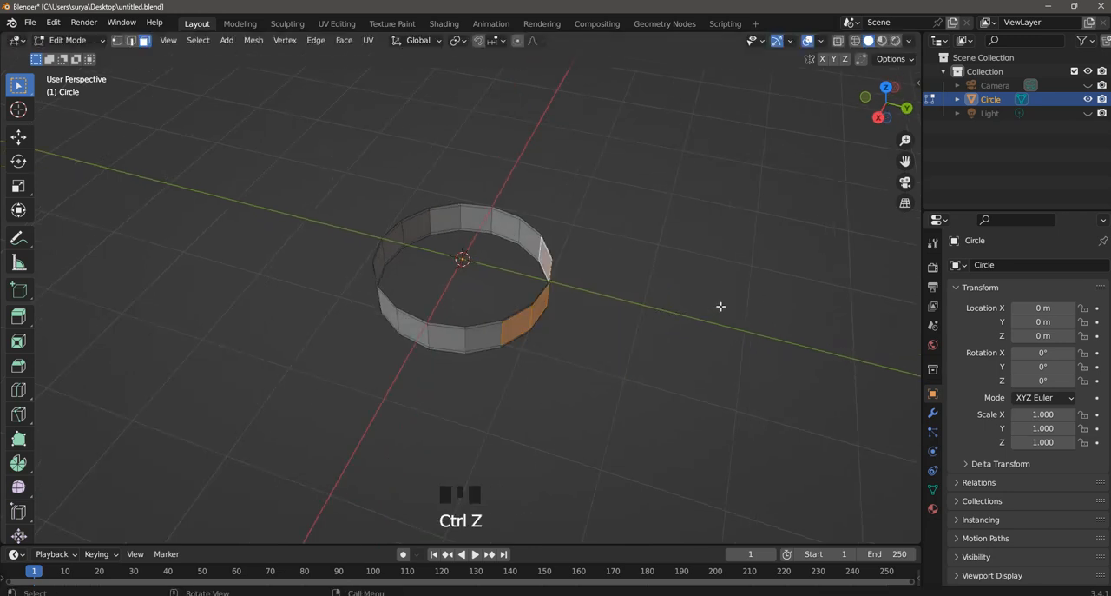
# - Move the four extruded faces about 1.56 m outward along Y to form a handle
pyautogui.press('g')
pyautogui.middleClick(808, 336)
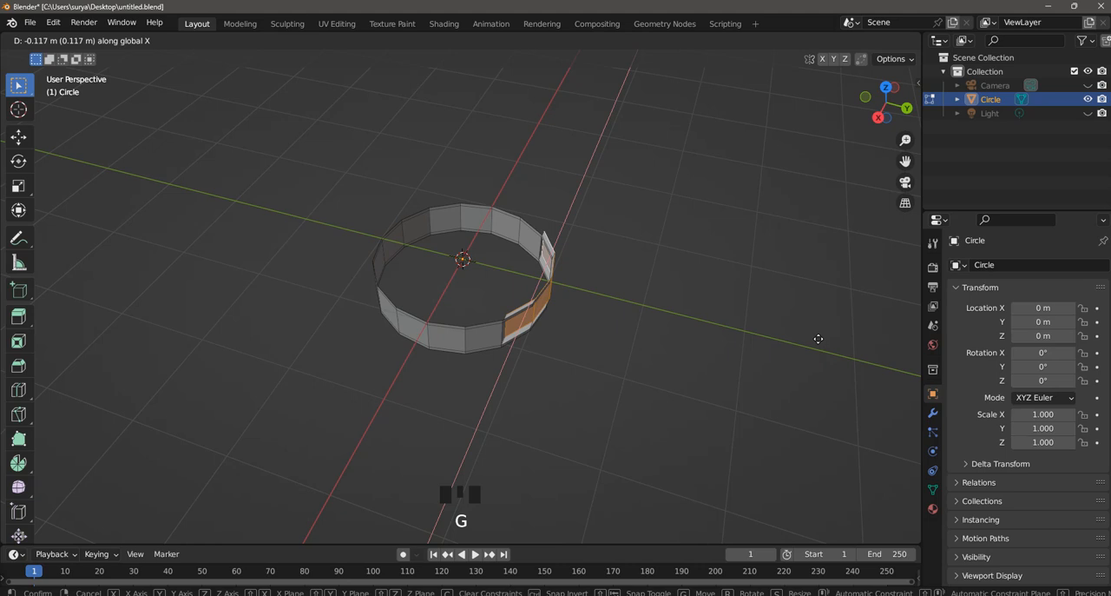
pyautogui.moveTo(818, 339); pyautogui.dragTo(898, 366, button='middle')
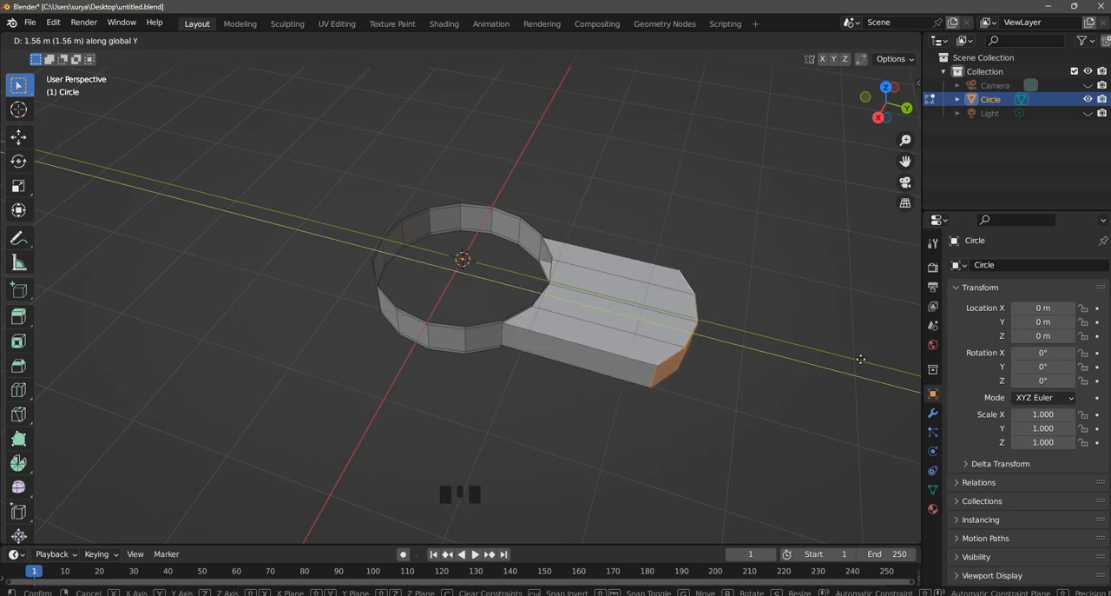
pyautogui.click(861, 359)
# - Try scaling the handle's end faces to about 0.7, and undo the scaling
pyautogui.press('s')
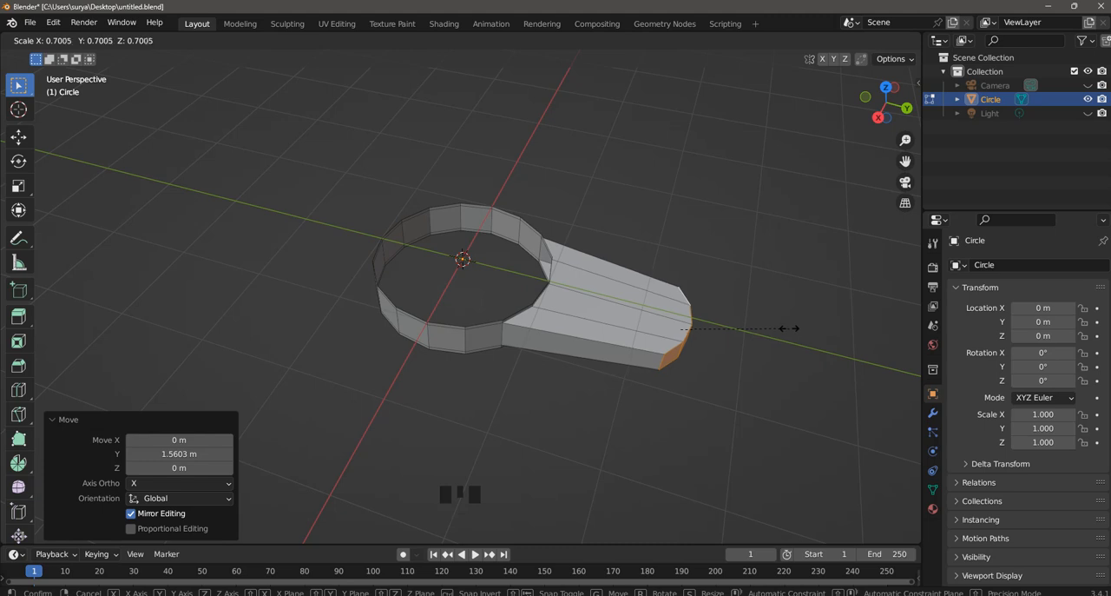
pyautogui.click(787, 327)
pyautogui.moveTo(788, 327); pyautogui.dragTo(771, 296, button='middle')
pyautogui.hotkey('ctrl', 'z')
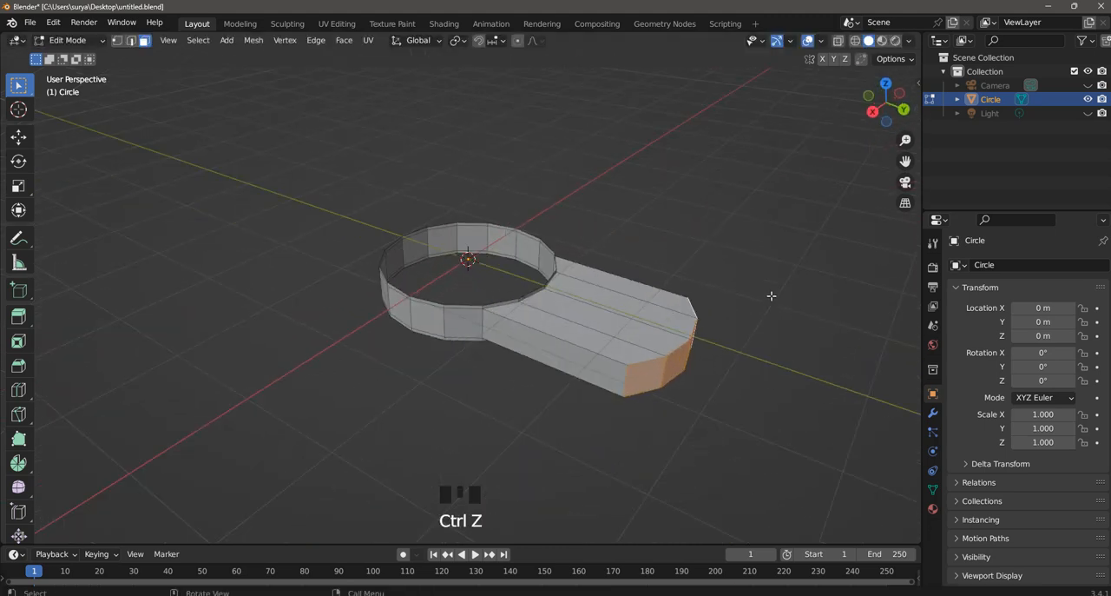
# - Move the handle's end faces about 0.23 m back toward the ring along Y and scale them to about 0.65
pyautogui.press('g')
pyautogui.press('x')
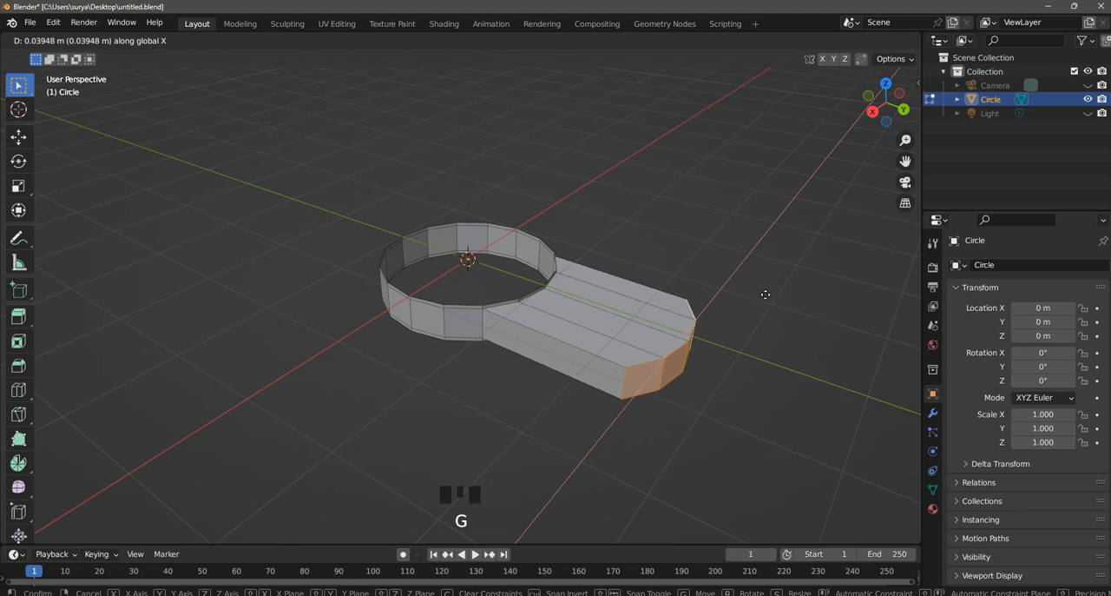
pyautogui.press('y')
pyautogui.click(748, 287)
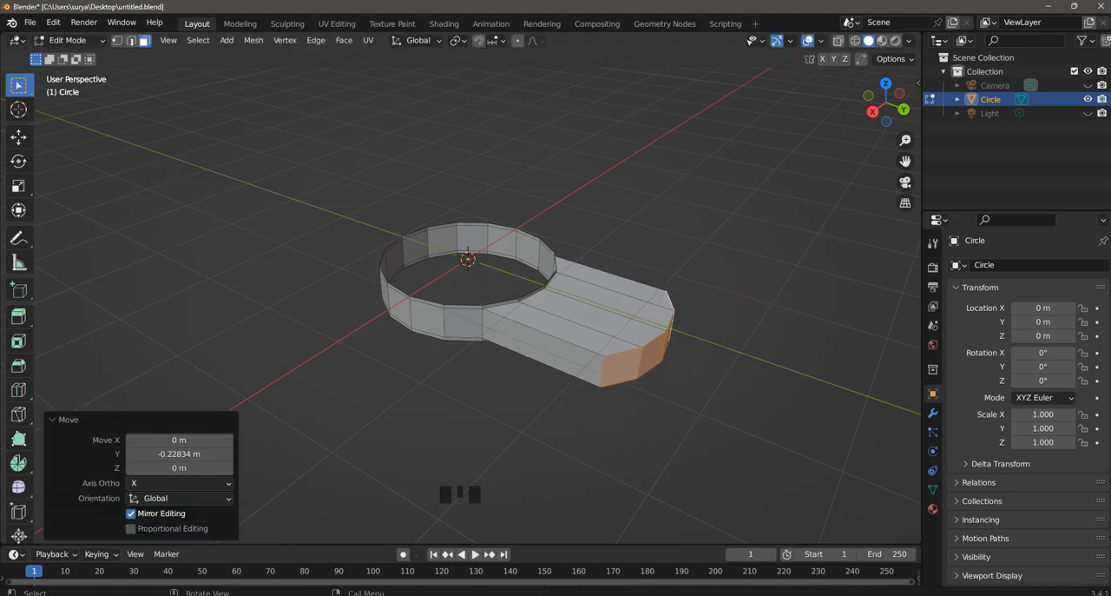
pyautogui.press('s')
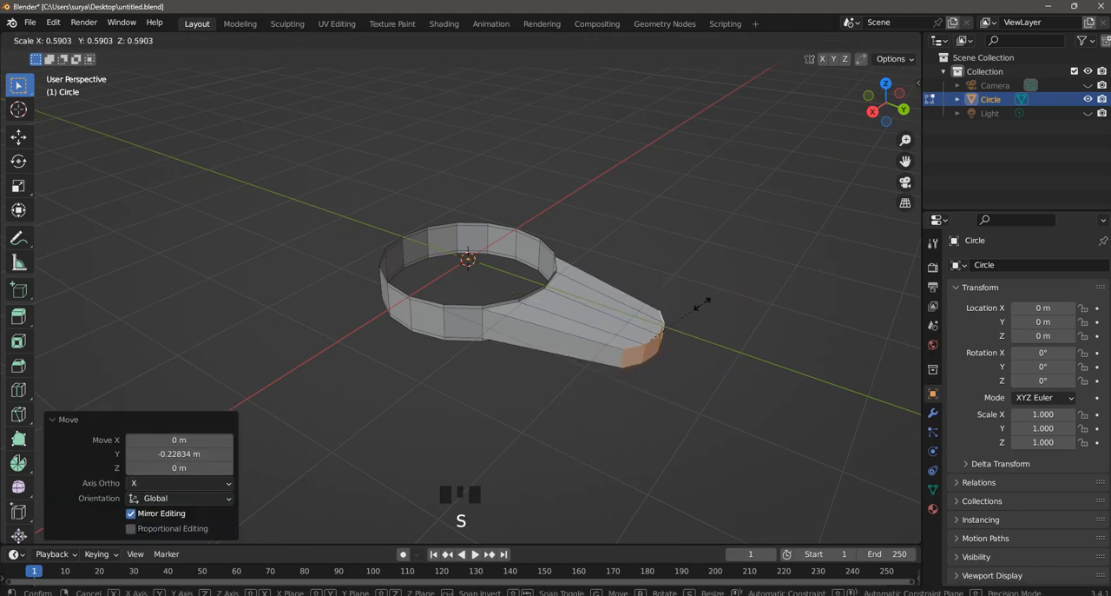
pyautogui.click(707, 297)
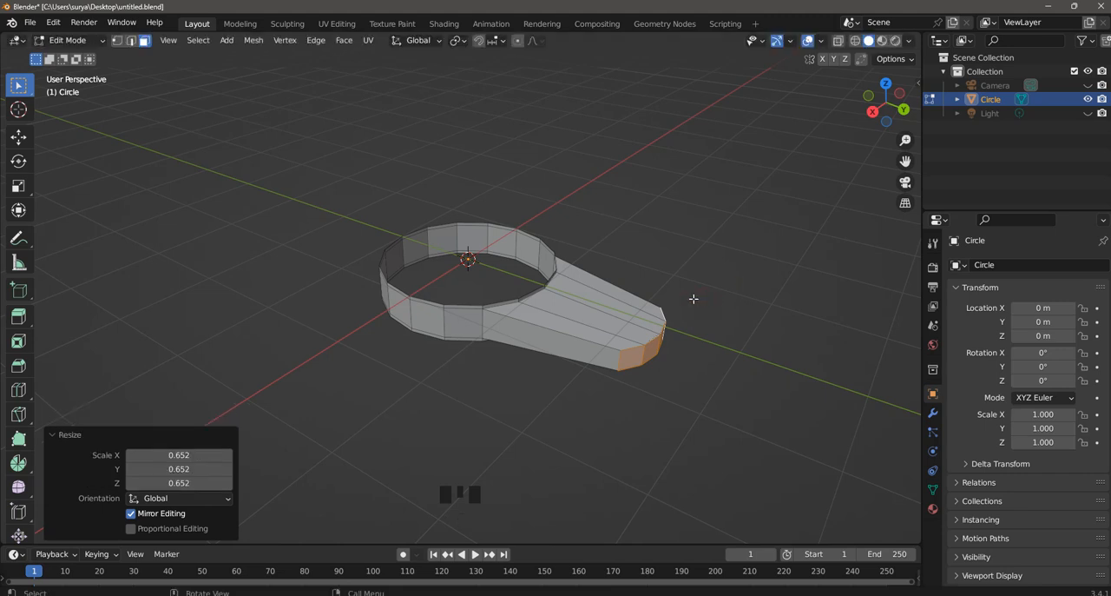
pyautogui.moveTo(692, 300)
pyautogui.mouseDown(button='middle')
pyautogui.moveTo(635, 288)
pyautogui.moveTo(676, 300)
pyautogui.mouseUp(button='middle')
pyautogui.press('s')
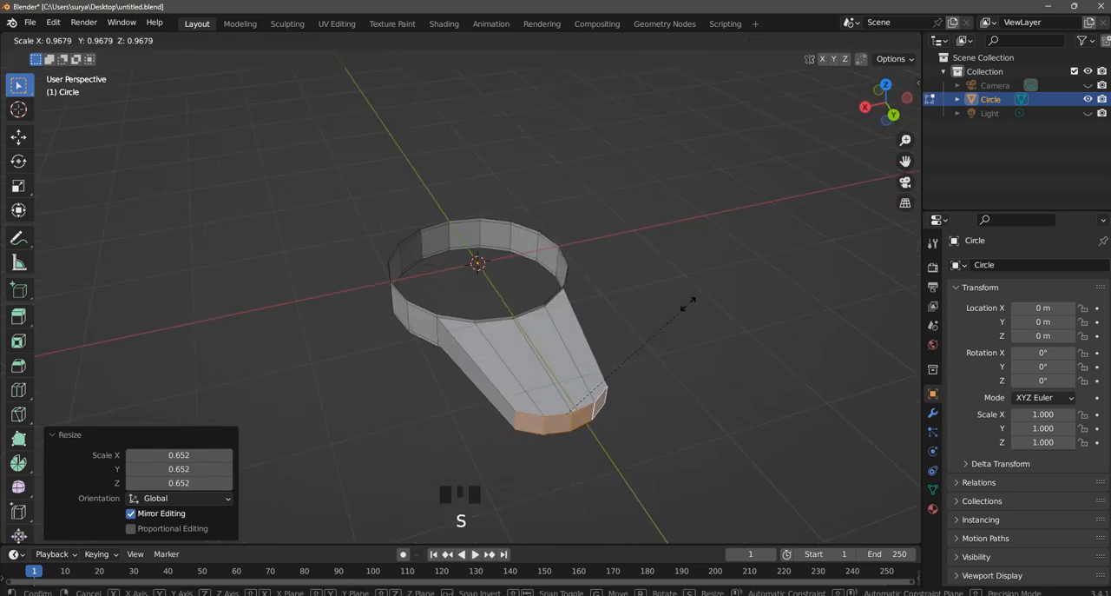
pyautogui.click(683, 302)
# - Add four evenly spaced loop cuts across the handle's length
pyautogui.moveTo(702, 263); pyautogui.dragTo(695, 321, button='middle')
pyautogui.hotkey('ctrl', 'r')
pyautogui.scroll(3, 641, 302)
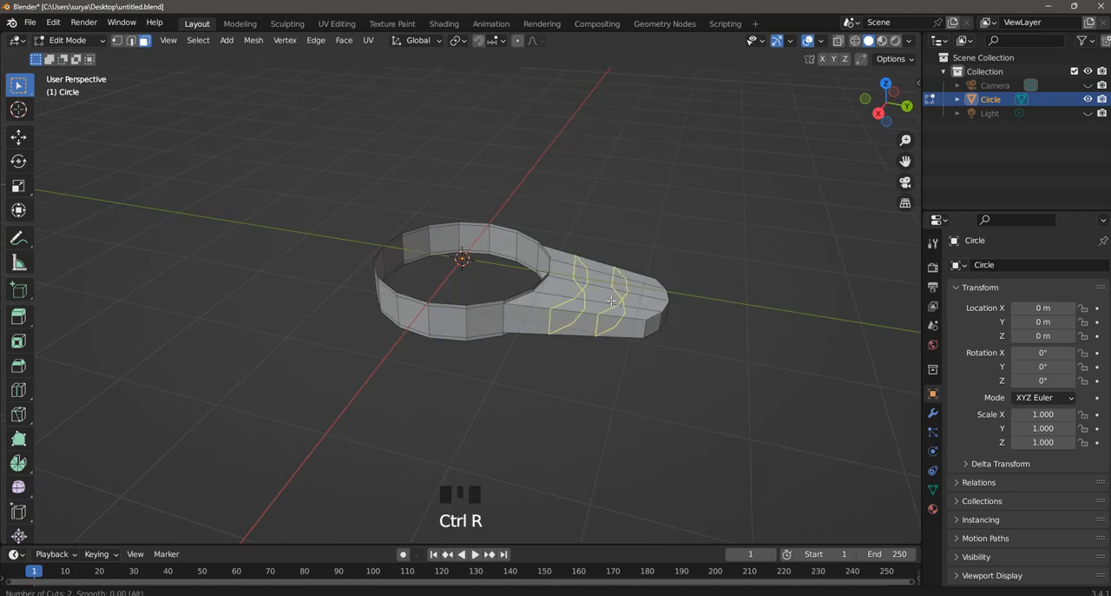
pyautogui.click(641, 302)
pyautogui.rightClick(641, 302)
pyautogui.click(660, 218)
pyautogui.moveTo(660, 218); pyautogui.dragTo(614, 254, button='middle')
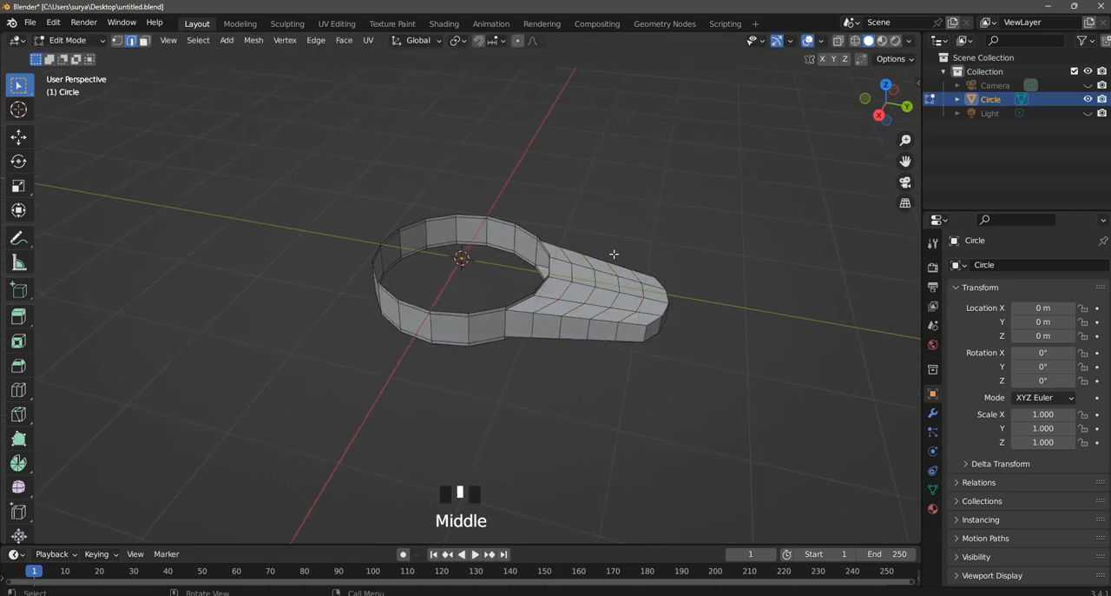
# - Select the ring's upper edge loop and fill it with a single face
pyautogui.scroll(2, 610, 316)
pyautogui.moveTo(612, 312); pyautogui.dragTo(466, 153, button='middle')
pyautogui.click(144, 41)
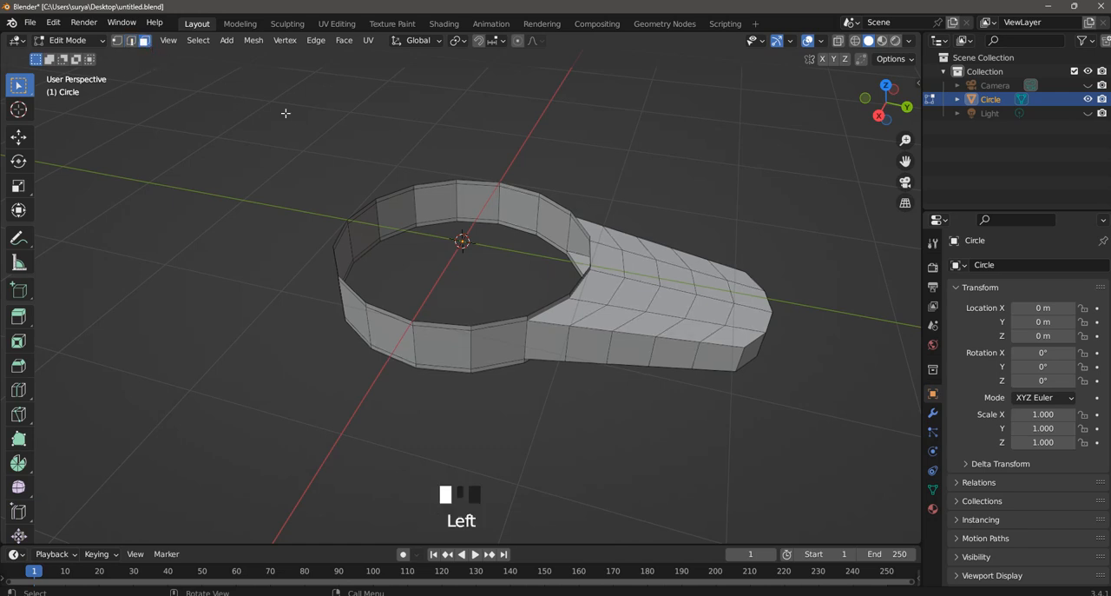
pyautogui.keyDown('alt'); pyautogui.keyDown('shift'); pyautogui.click(514, 183); pyautogui.keyUp('shift'); pyautogui.keyUp('alt')
pyautogui.click(130, 41)
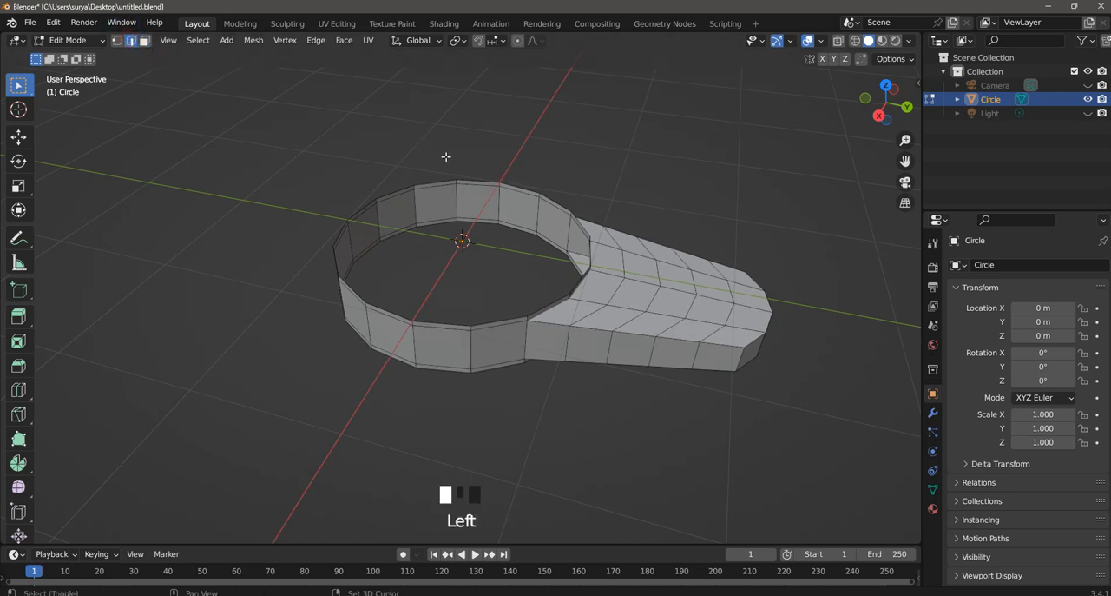
pyautogui.keyDown('alt'); pyautogui.keyDown('shift'); pyautogui.click(470, 180); pyautogui.keyUp('shift'); pyautogui.keyUp('alt')
pyautogui.press('f')
pyautogui.click(596, 142)
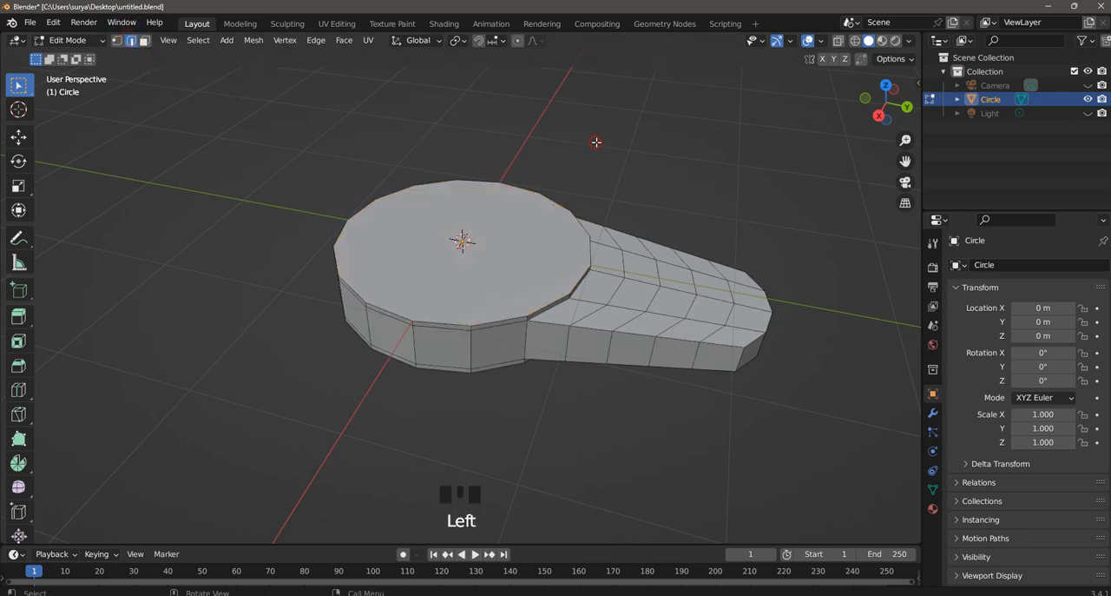
# - Select the round body's top face and inset it by about 0.187 m
pyautogui.scroll(1, 574, 242)
pyautogui.click(572, 242)
pyautogui.click(145, 41)
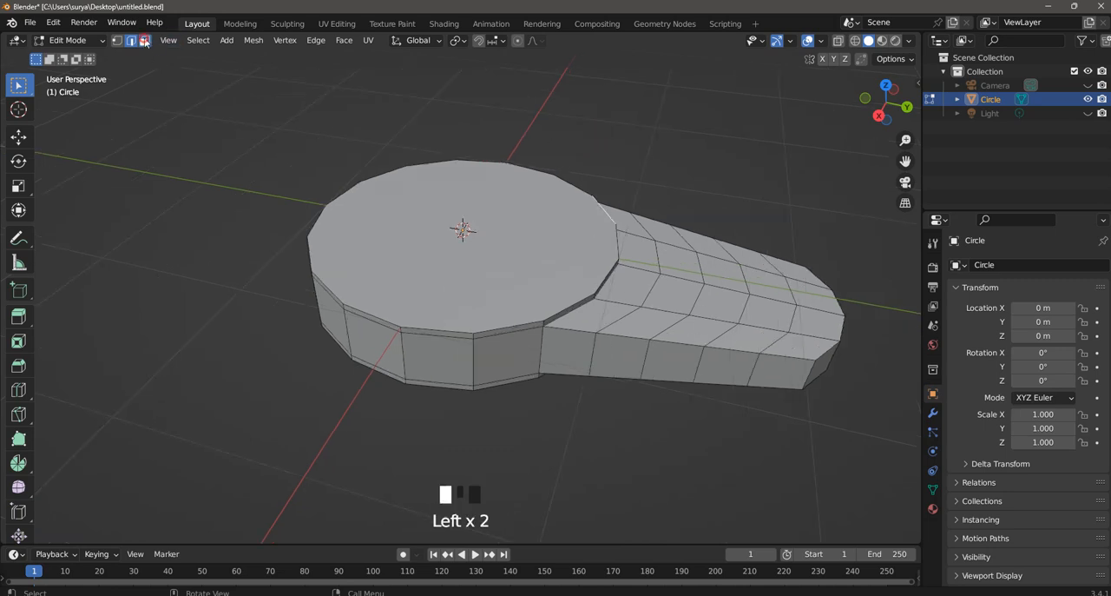
pyautogui.click(454, 205)
pyautogui.press('i')
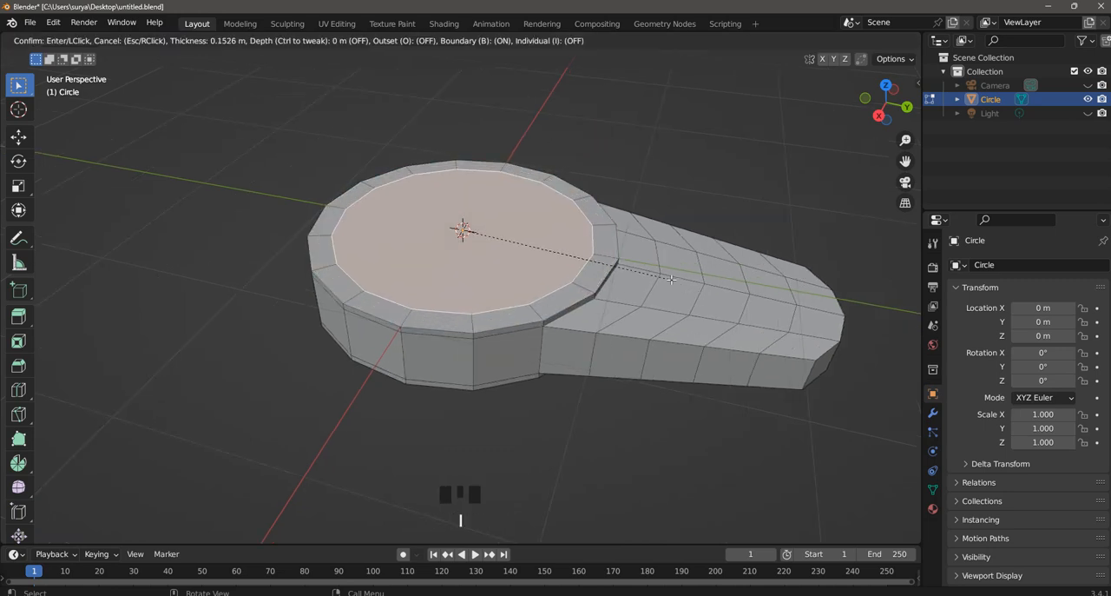
pyautogui.click(668, 278)
# - Extrude the inset top face along its normals about 0.158 m down into the body
pyautogui.hotkey('alt', 'e')
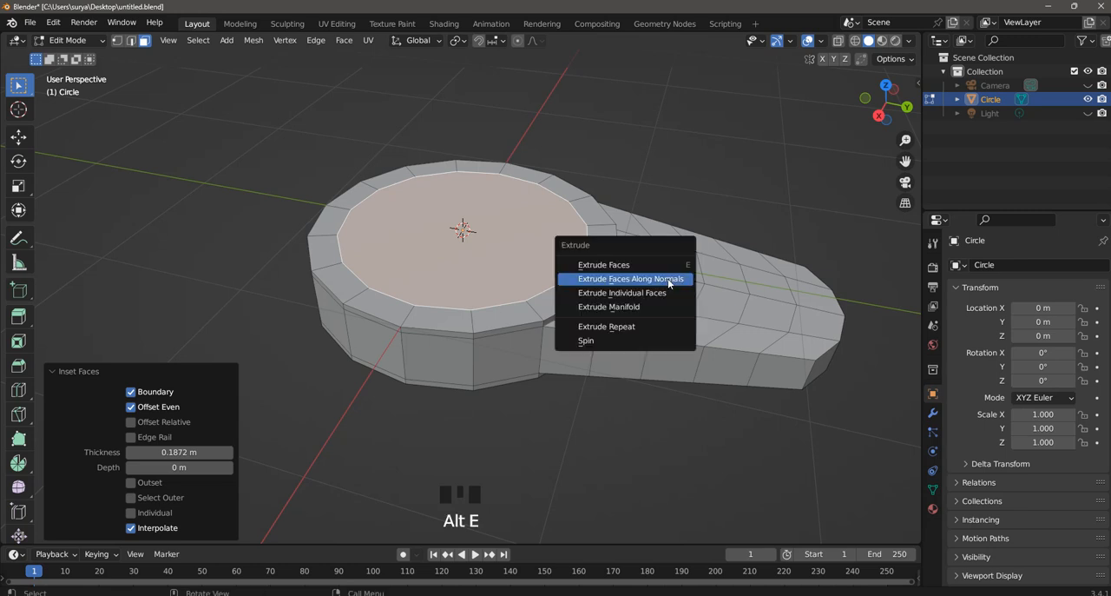
pyautogui.click(669, 278)
pyautogui.click(666, 292)
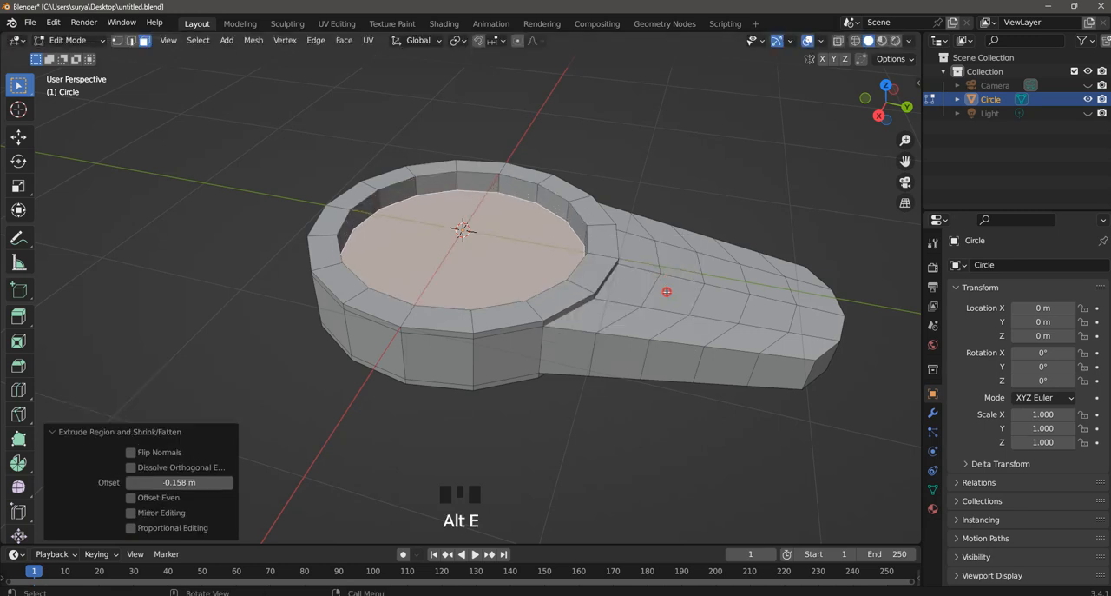
# - Scale the recess floor to about 0.8 and inset it by about 0.138 m
pyautogui.press('s')
pyautogui.click(624, 282)
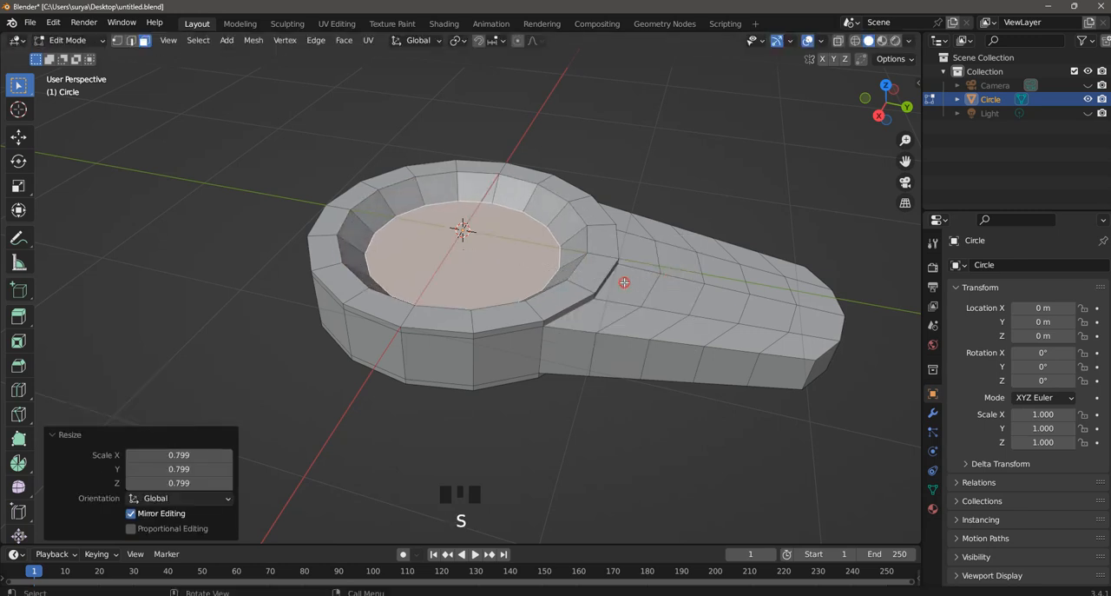
pyautogui.press('i')
pyautogui.click(610, 282)
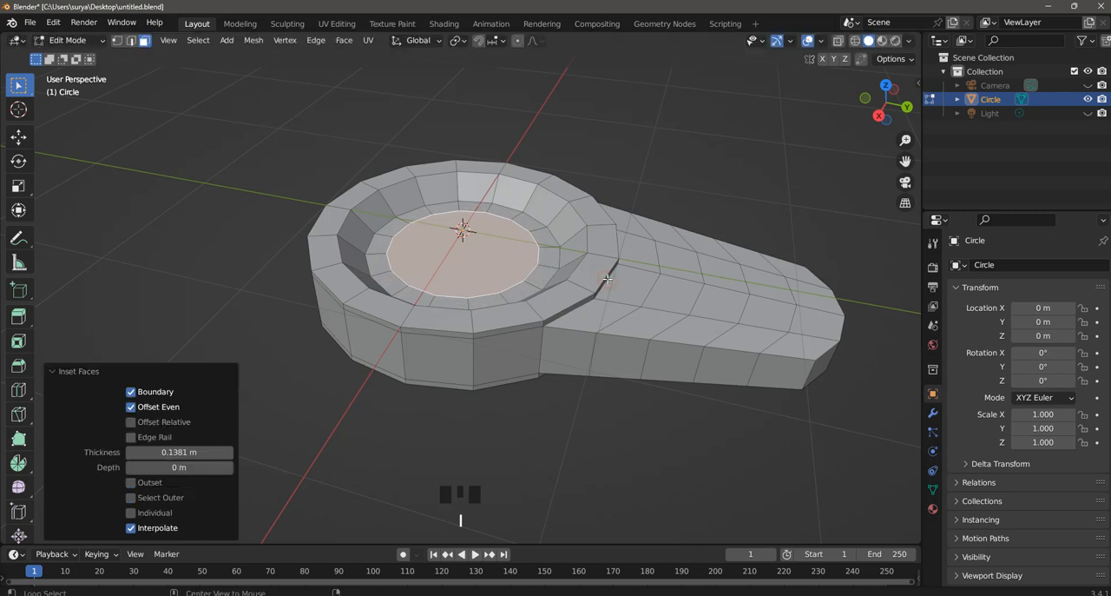
# - Extrude the inner floor face along its normals about 0.108 m deeper and delete that face to open the hole
pyautogui.hotkey('alt', 'e')
pyautogui.click(608, 283)
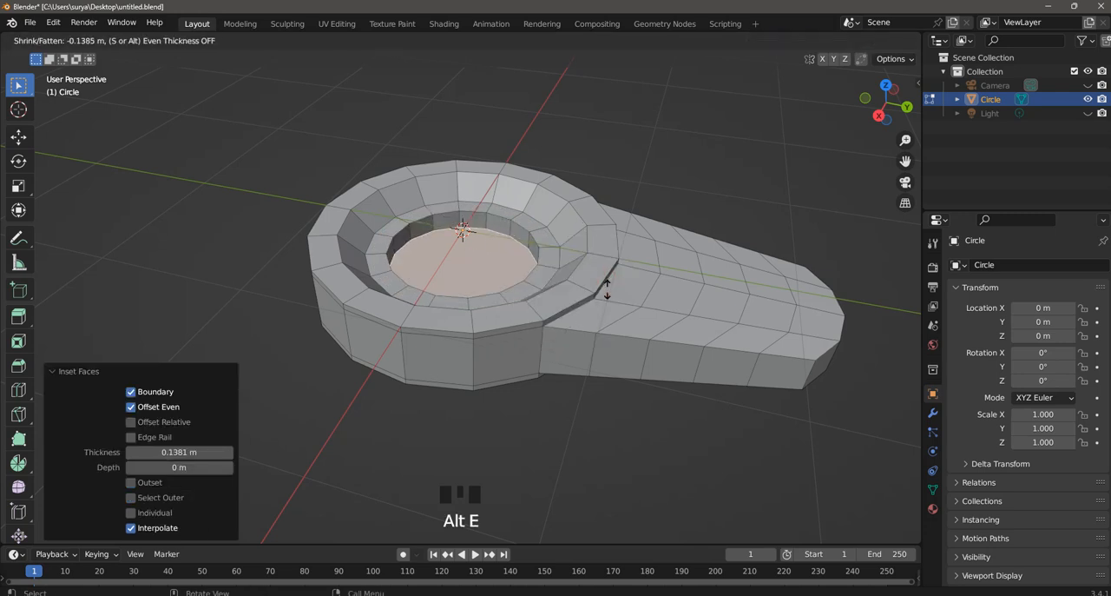
pyautogui.click(607, 287)
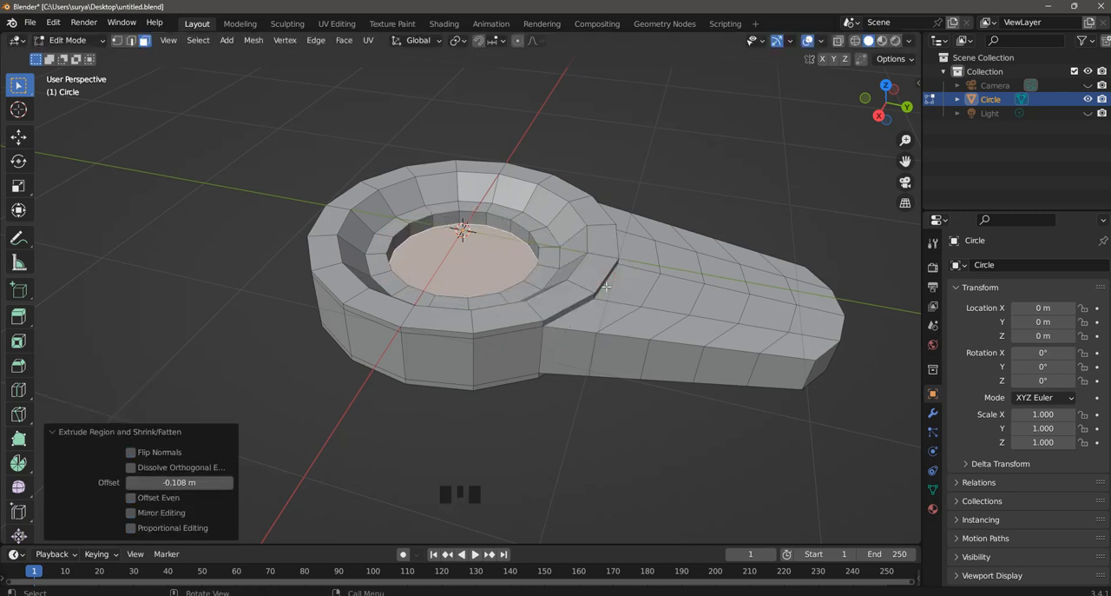
pyautogui.press('x')
pyautogui.click(595, 319)
# - Add two evenly spaced horizontal loop cuts around the outer side of the body and handle, and save the file
pyautogui.moveTo(595, 317); pyautogui.dragTo(575, 328, button='middle')
pyautogui.hotkey('ctrl', 'r')
pyautogui.scroll(1, 570, 328)
pyautogui.click(571, 328)
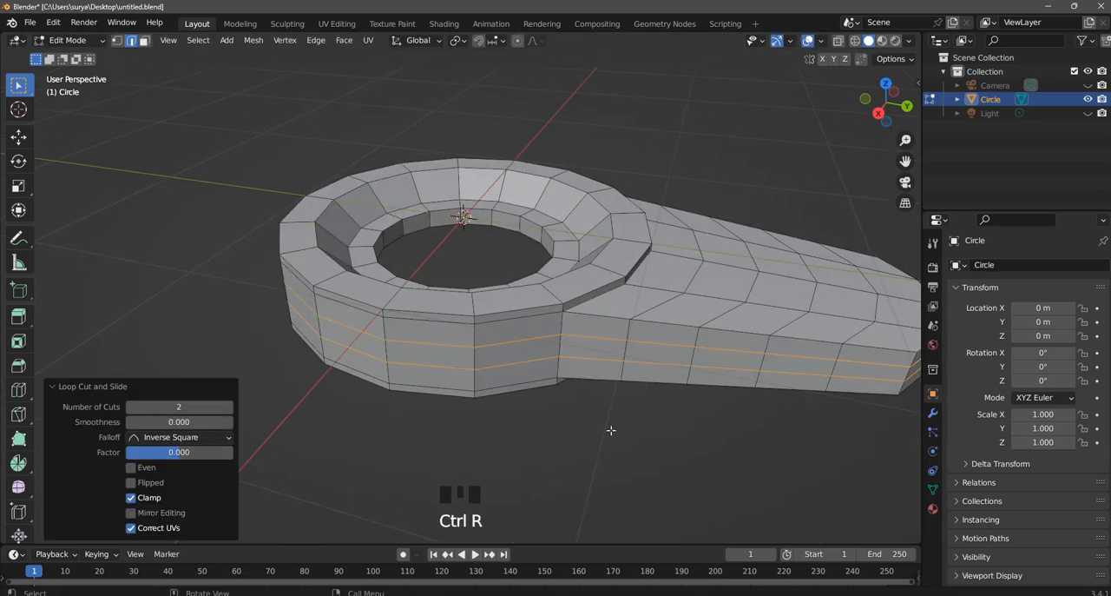
pyautogui.click(670, 462)
pyautogui.moveTo(670, 462); pyautogui.dragTo(718, 362, button='middle')
pyautogui.scroll(2, 716, 280)
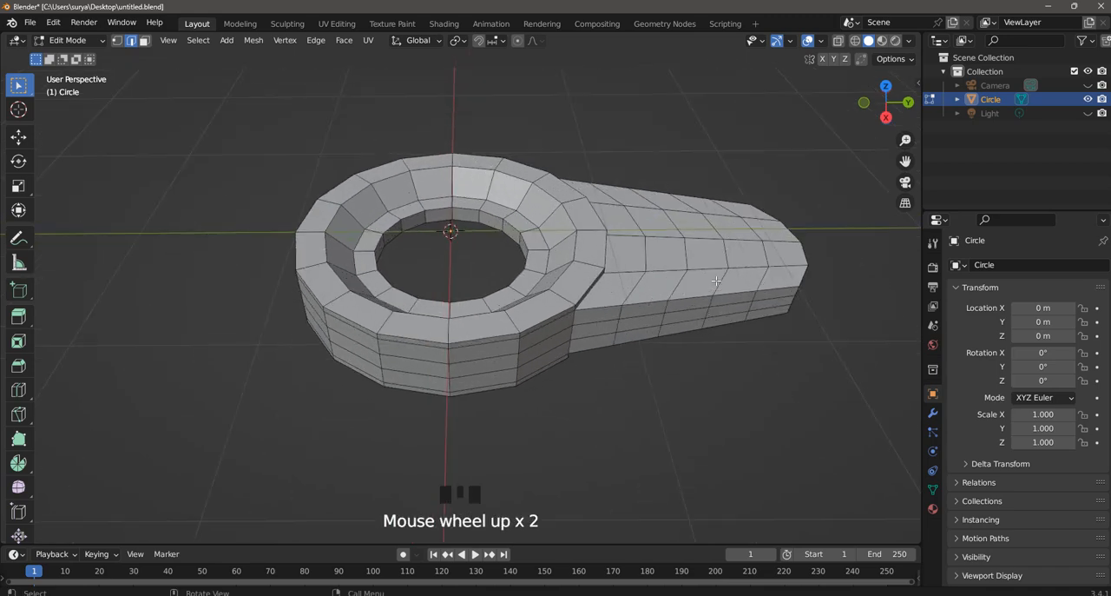
pyautogui.hotkey('ctrl', 's')
# - Add a Subdivision Surface modifier to the mesh with a viewport level of 2
pyautogui.keyDown('shift'); pyautogui.moveTo(695, 270); pyautogui.dragTo(627, 271, button='middle'); pyautogui.keyUp('shift')
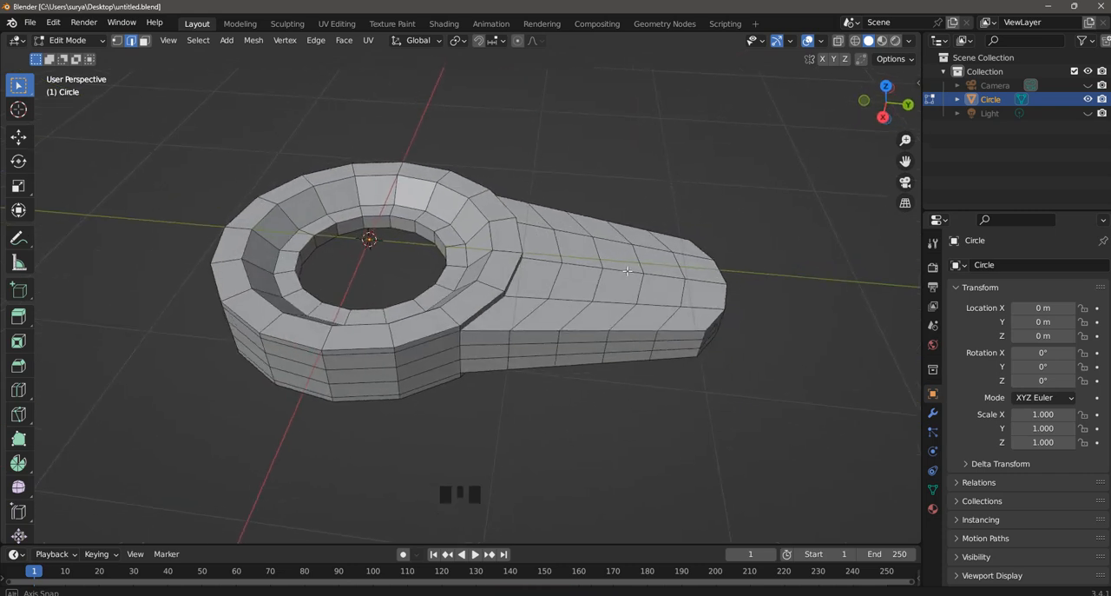
pyautogui.scroll(2, 410, 194)
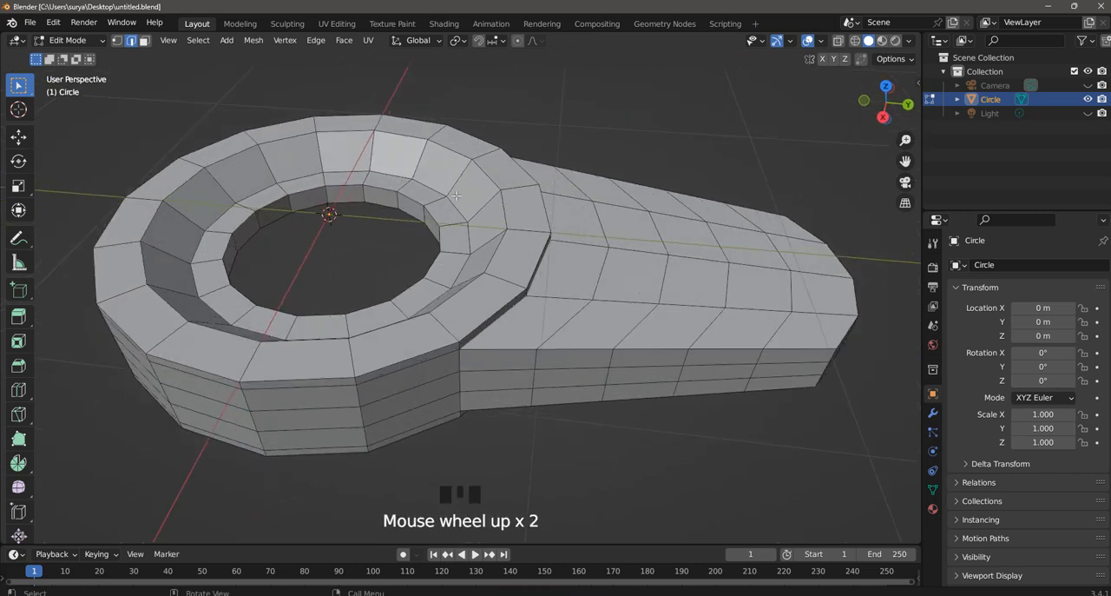
pyautogui.click(934, 414)
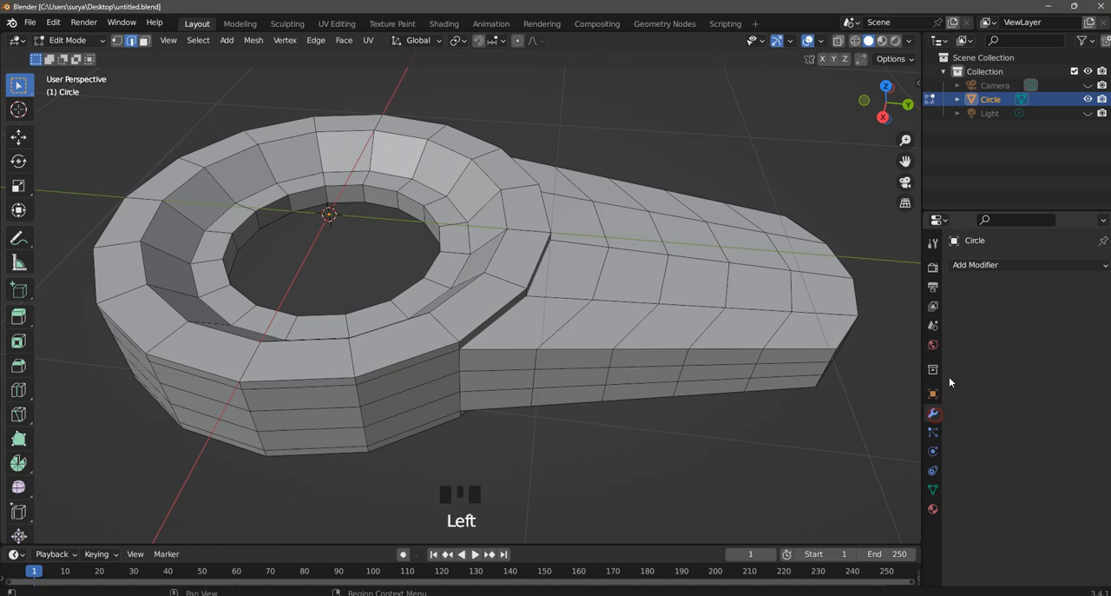
pyautogui.click(990, 266)
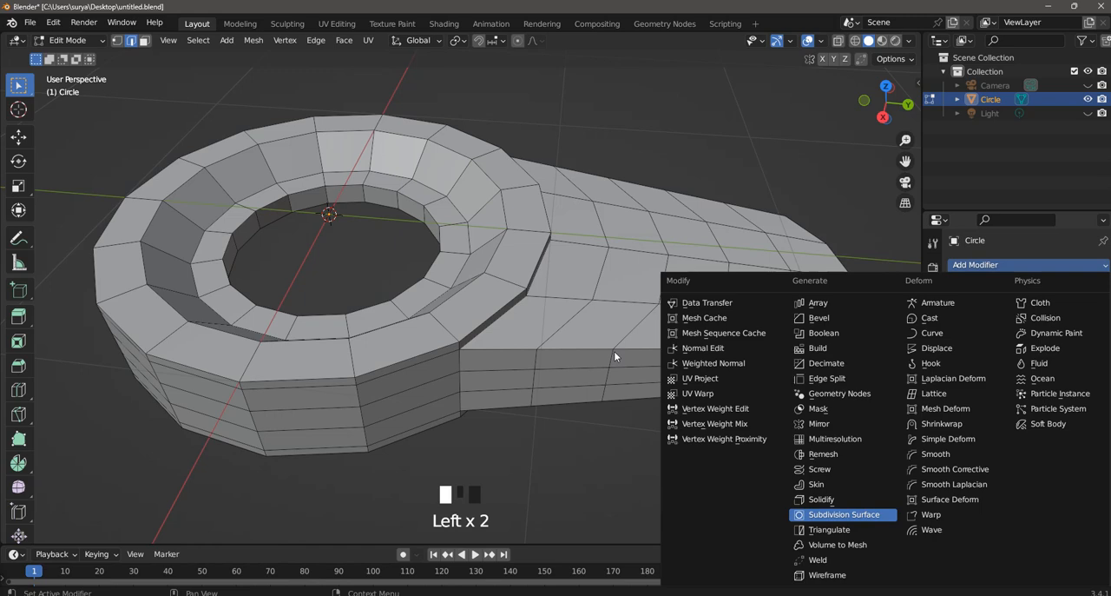
pyautogui.press('Return')
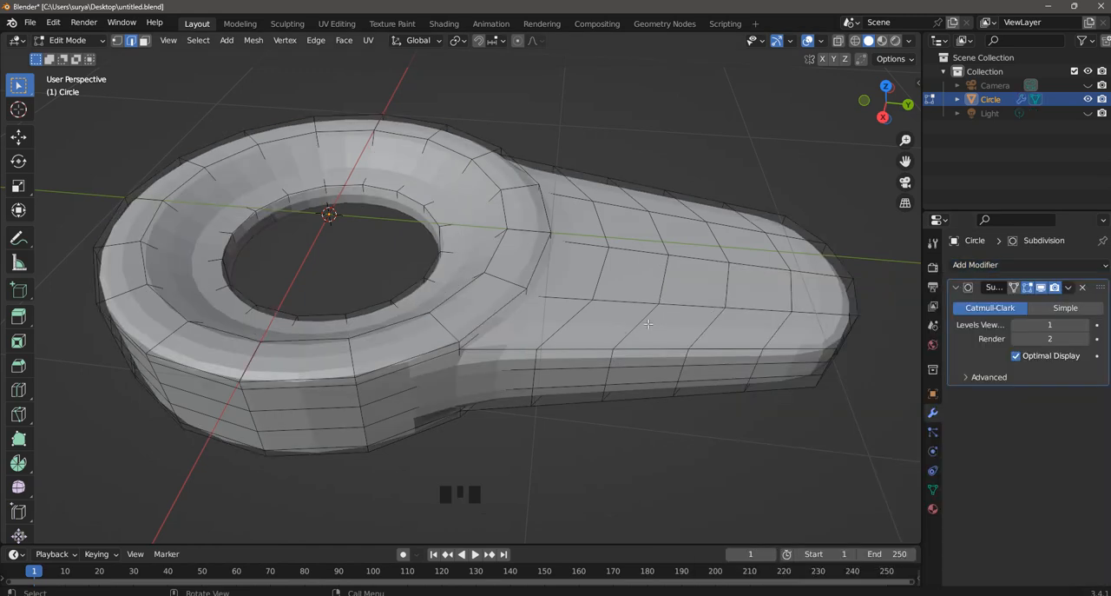
pyautogui.click(1077, 327)
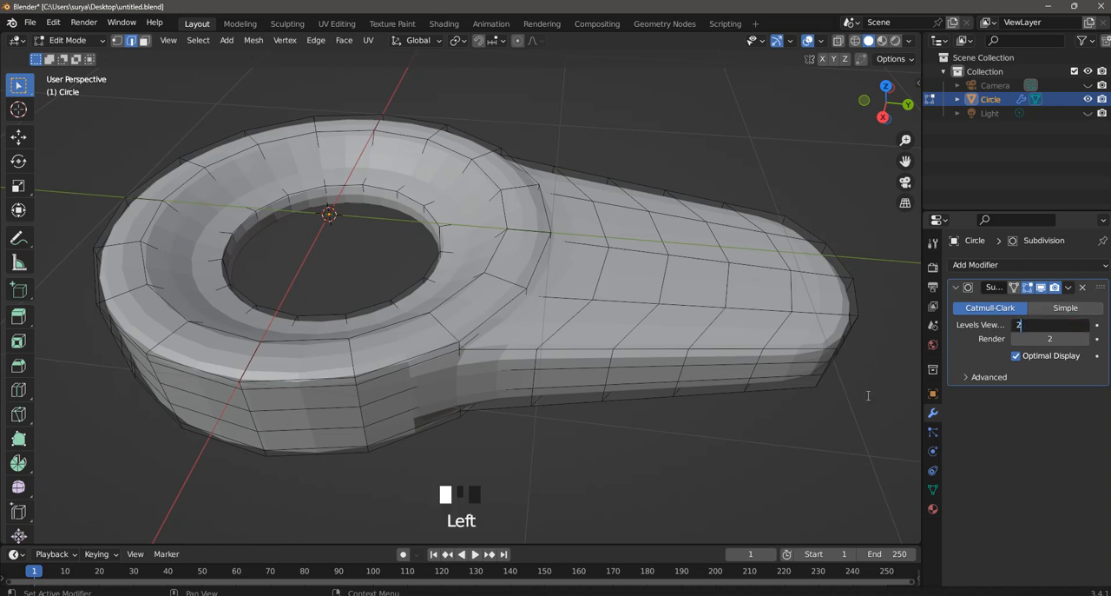
pyautogui.press('Return')
# - Switch to Object Mode, shade the object smooth, and deselect it
pyautogui.click(70, 41)
pyautogui.click(68, 33)
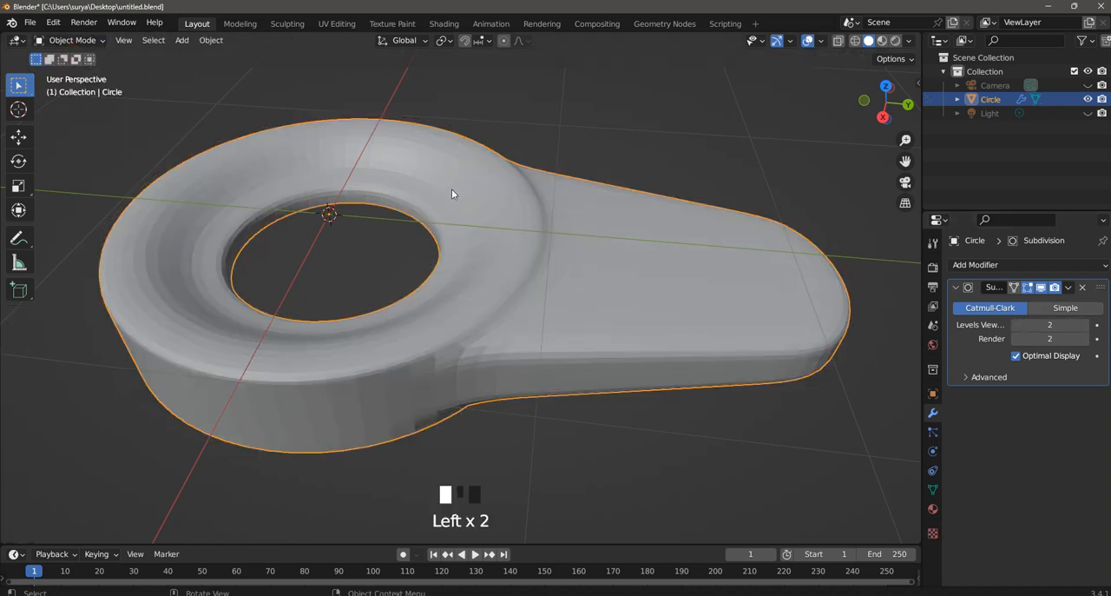
pyautogui.rightClick(453, 169)
pyautogui.click(459, 174)
pyautogui.click(608, 112)
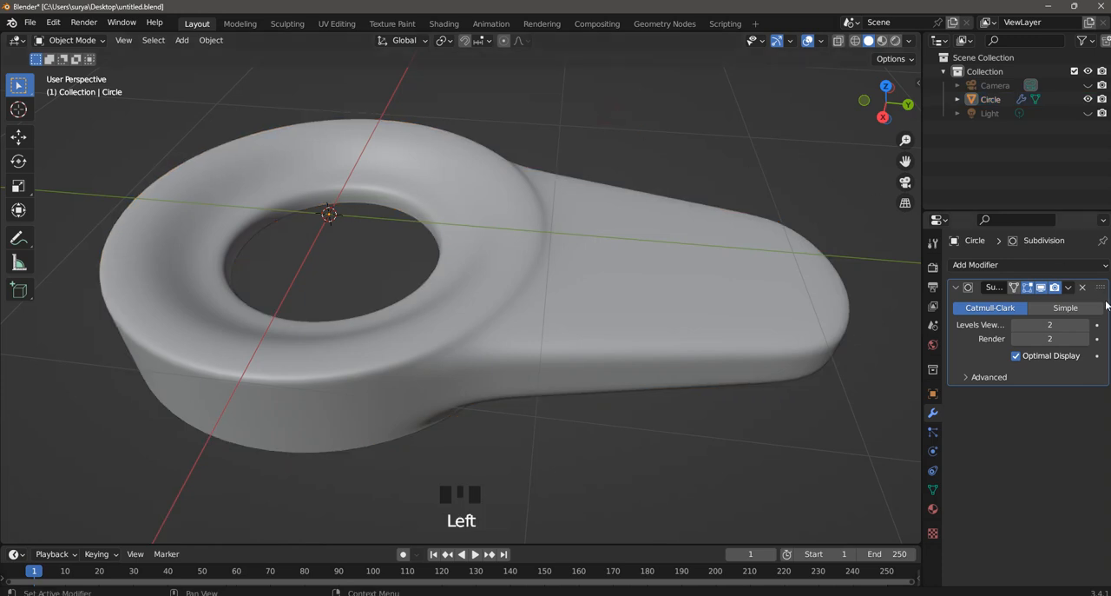
# - Return to Edit Mode and turn off the Subdivision modifier's viewport display
pyautogui.click(69, 40)
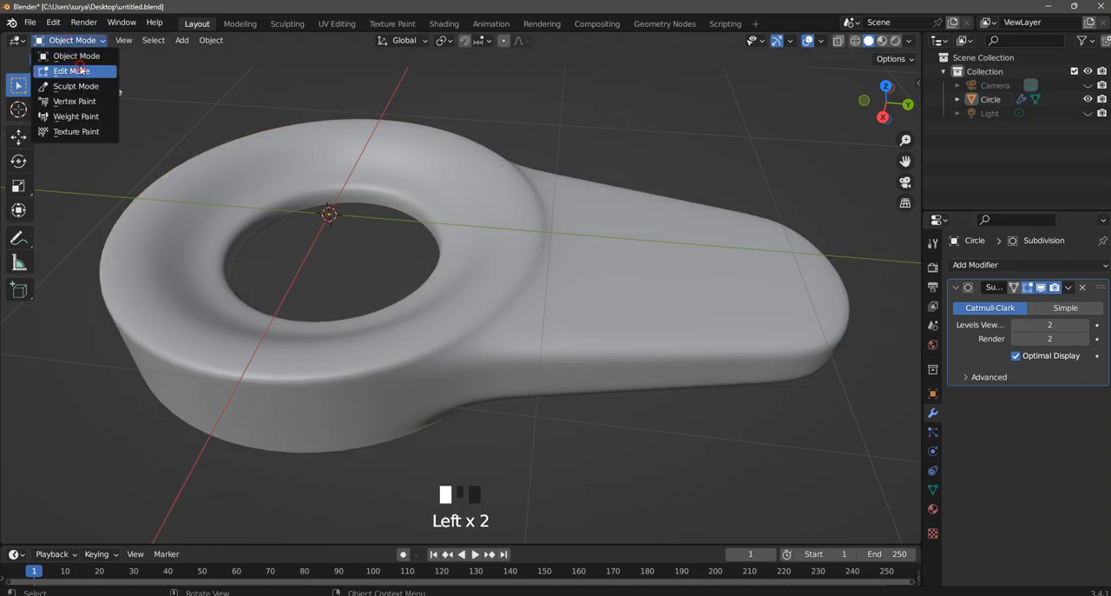
pyautogui.click(80, 68)
pyautogui.scroll(2, 498, 184)
pyautogui.click(1044, 287)
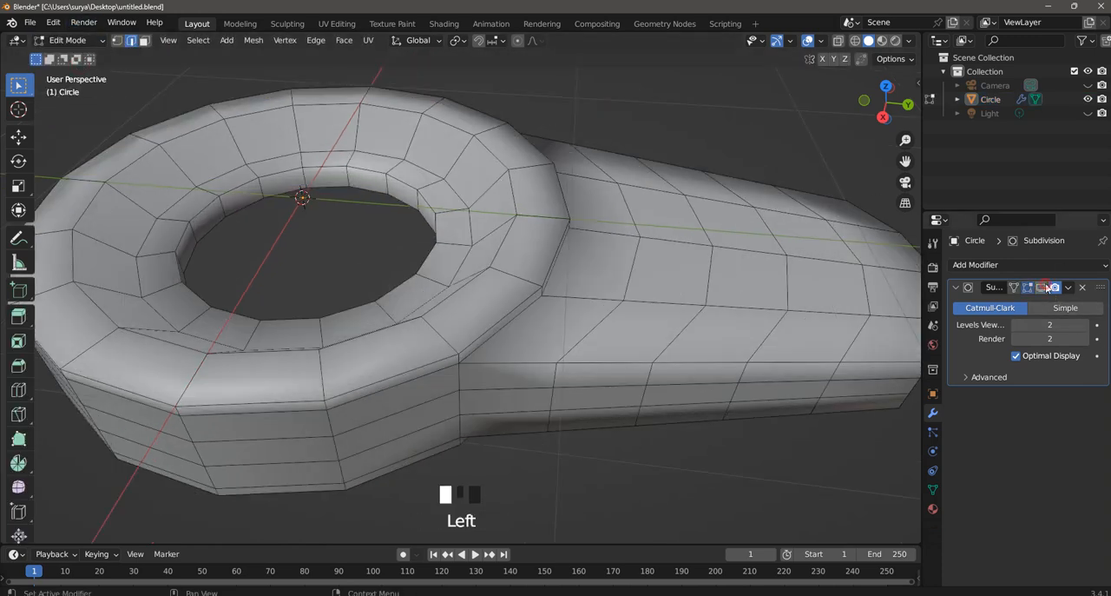
# - Add a supporting loop cut on each side of the recess's upper rim, with slide factors of about 0.824 and 0.846
pyautogui.hotkey('ctrl', 'r')
pyautogui.click(500, 177)
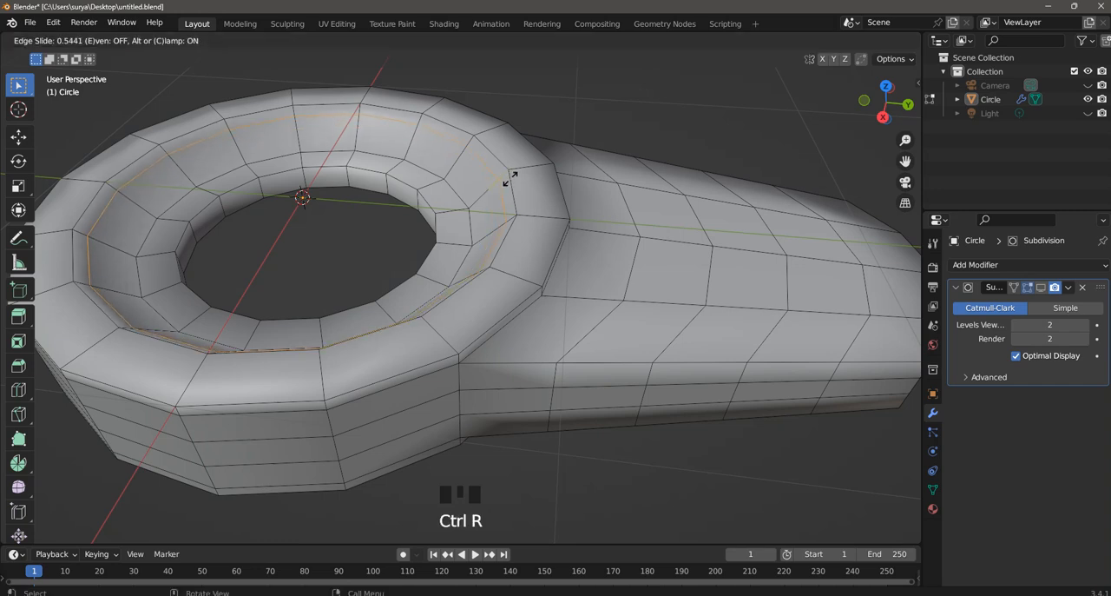
pyautogui.click(523, 183)
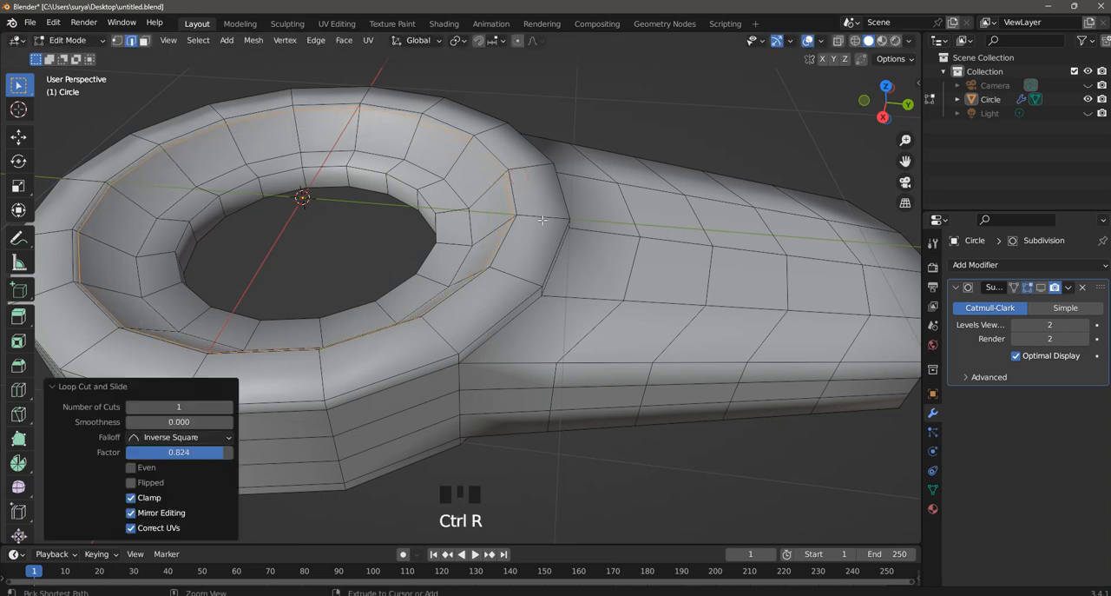
pyautogui.hotkey('ctrl', 'r')
pyautogui.click(538, 218)
pyautogui.click(501, 220)
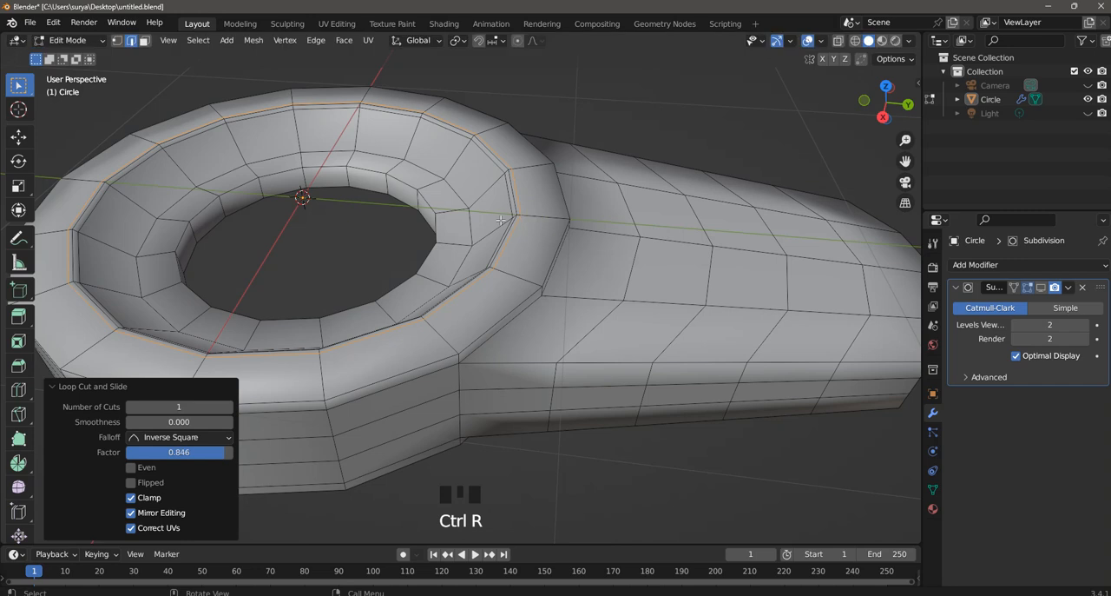
# - Add a supporting loop cut on each side of the sloped wall's lower edge, with slide factors of about -0.774 and -0.665
pyautogui.hotkey('ctrl', 'r')
pyautogui.click(491, 188)
pyautogui.click(481, 209)
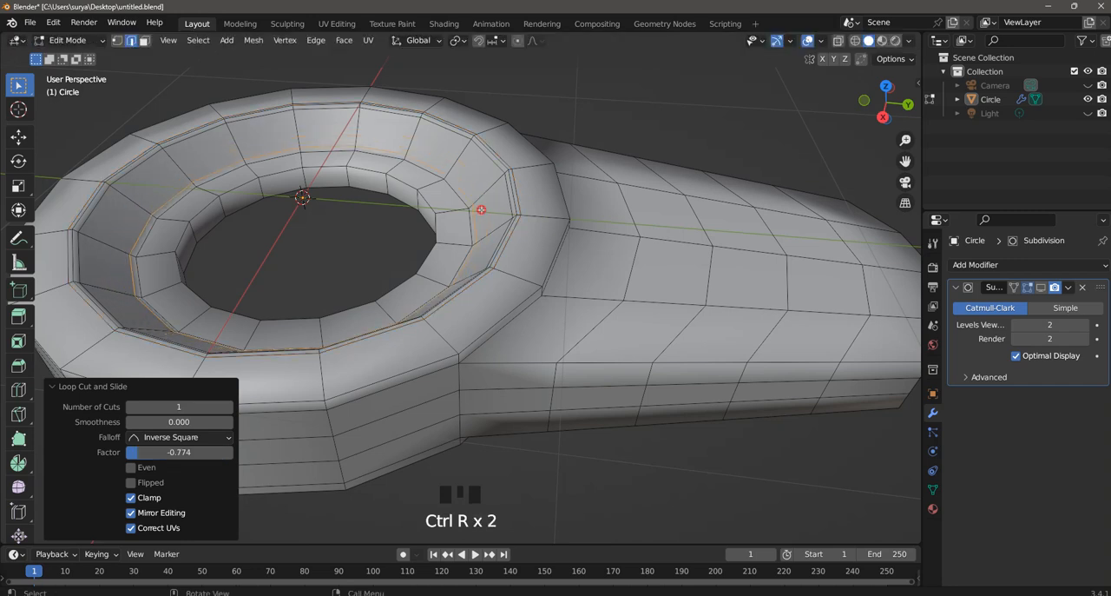
pyautogui.hotkey('ctrl', 'r')
pyautogui.click(465, 211)
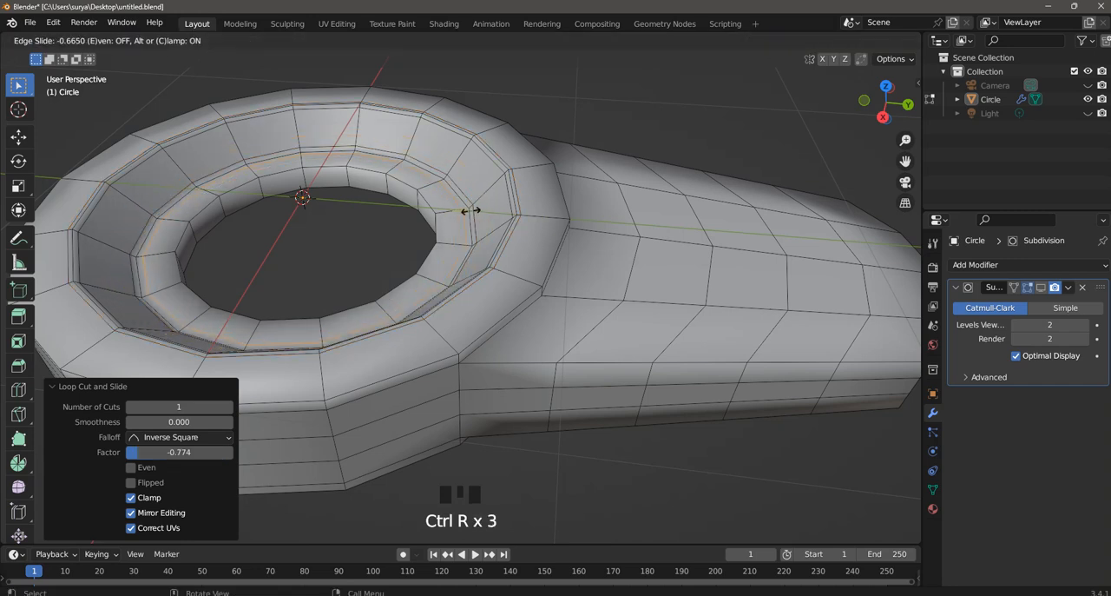
pyautogui.click(470, 210)
# - Add a supporting loop cut on each side of the central hole's upper edge, with slide factors of about 0.503 and 0.65
pyautogui.scroll(2, 430, 228)
pyautogui.hotkey('ctrl', 'r')
pyautogui.click(412, 187)
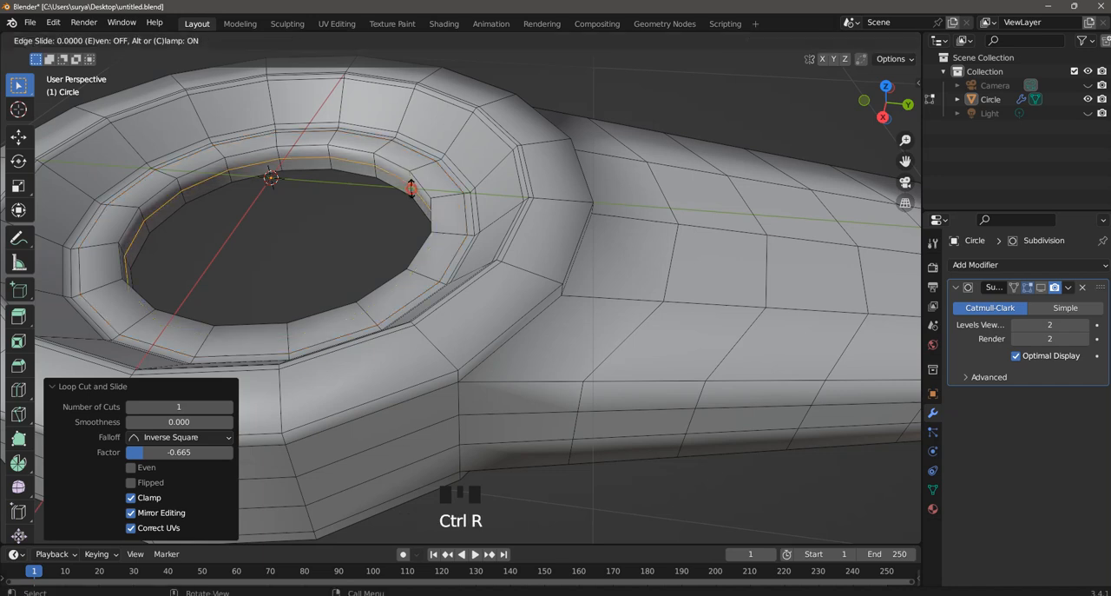
pyautogui.click(412, 184)
pyautogui.hotkey('ctrl', 'r')
pyautogui.click(449, 195)
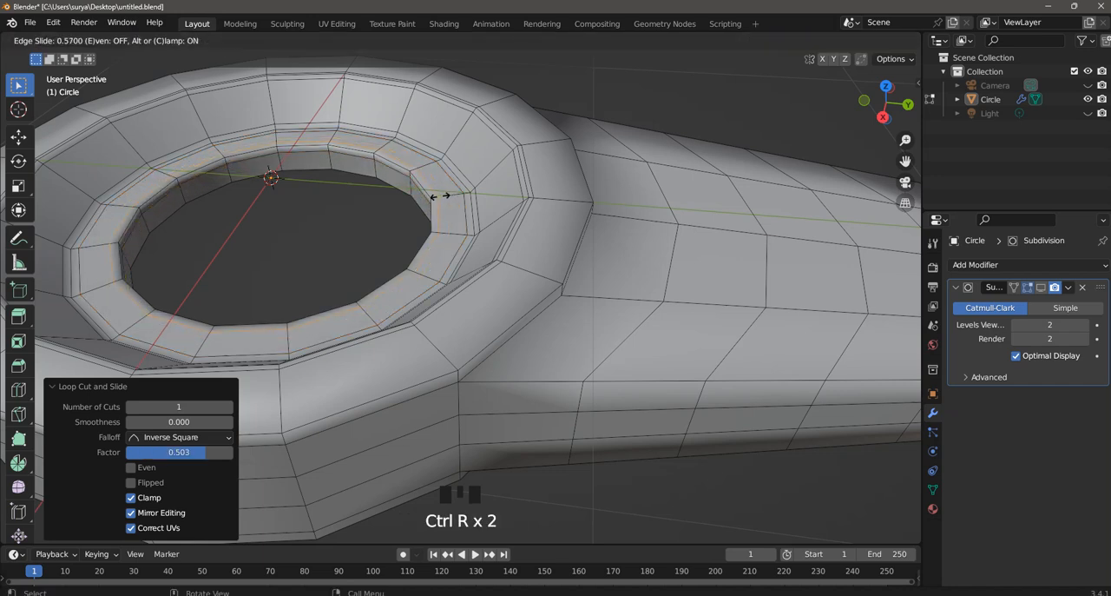
pyautogui.click(440, 197)
# - Add a loop cut near the ring's outer top edge at factor -0.726 and one across the handle beside the ring at about 0.77
pyautogui.hotkey('ctrl', 'r')
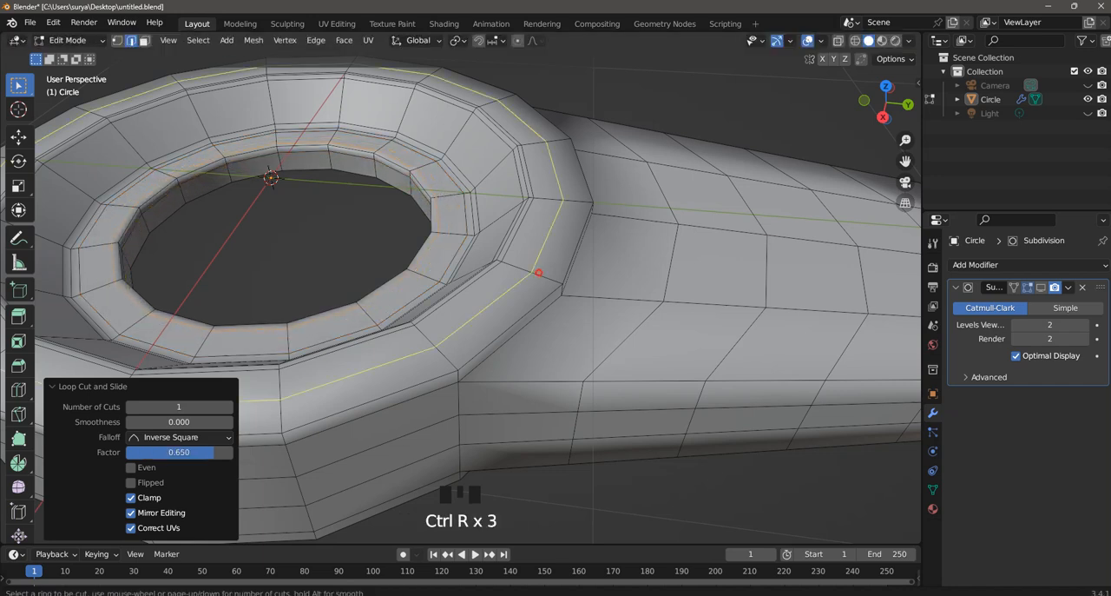
pyautogui.click(538, 272)
pyautogui.click(560, 284)
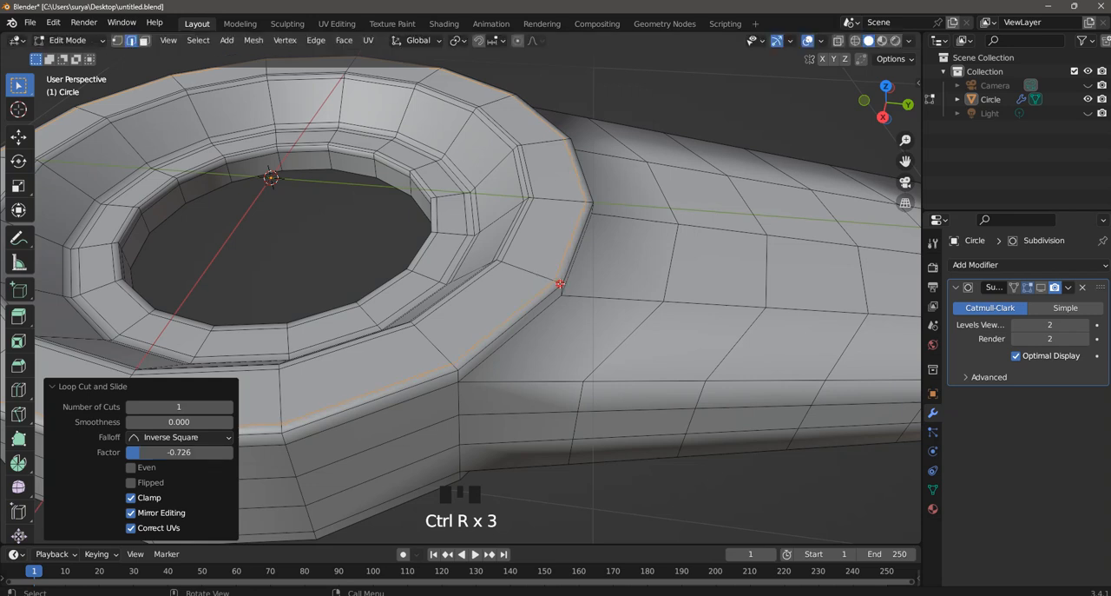
pyautogui.scroll(-3, 562, 292)
pyautogui.hotkey('ctrl', 'r')
pyautogui.click(554, 298)
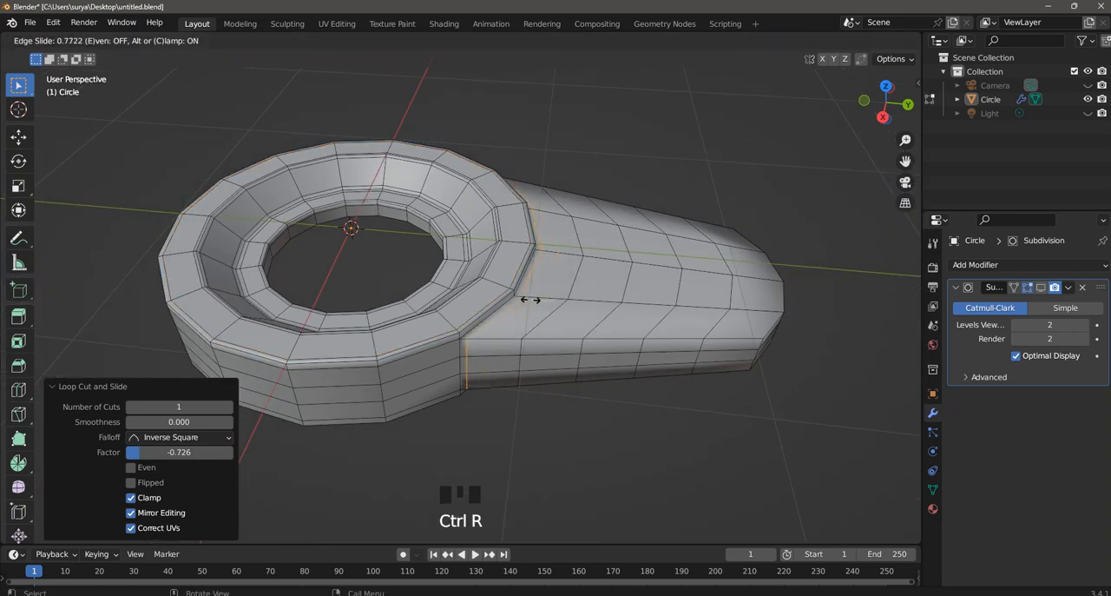
pyautogui.click(530, 299)
pyautogui.click(581, 401)
pyautogui.moveTo(576, 402)
pyautogui.mouseDown(button='middle')
pyautogui.moveTo(565, 364)
pyautogui.moveTo(570, 409)
pyautogui.mouseUp(button='middle')
pyautogui.click(585, 363)
pyautogui.moveTo(581, 358); pyautogui.dragTo(644, 380, button='middle')
pyautogui.scroll(-2, 725, 325)
pyautogui.moveTo(793, 297); pyautogui.dragTo(786, 351, button='middle')
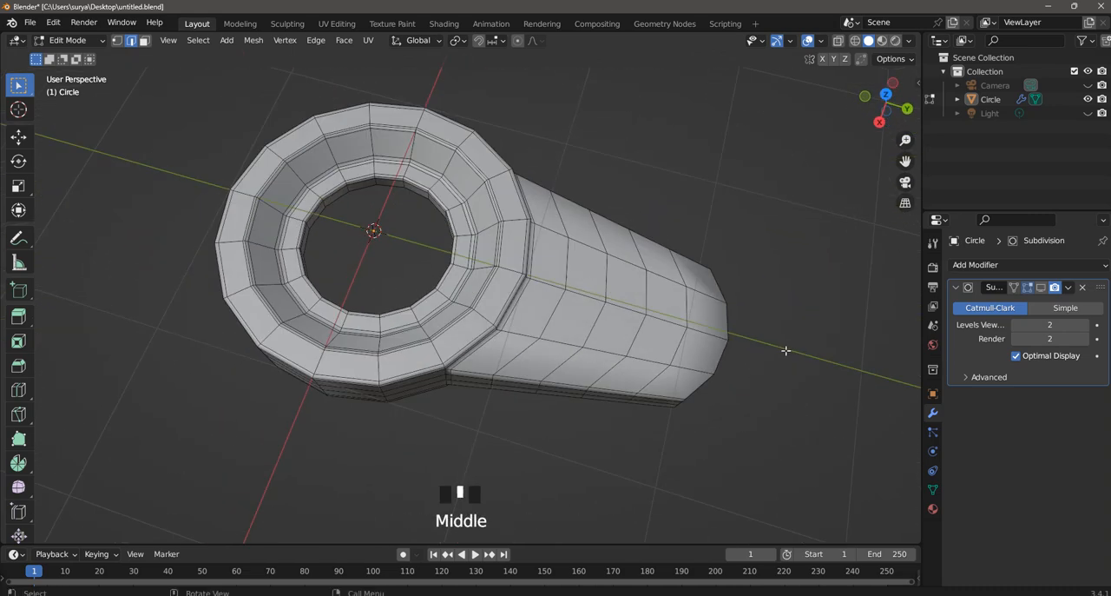
pyautogui.scroll(2, 829, 305)
pyautogui.scroll(-2, 829, 306)
# - From the top view, select the four central faces on the handle's upper surface and inset them by about 0.0475 m
pyautogui.press('KP_7')
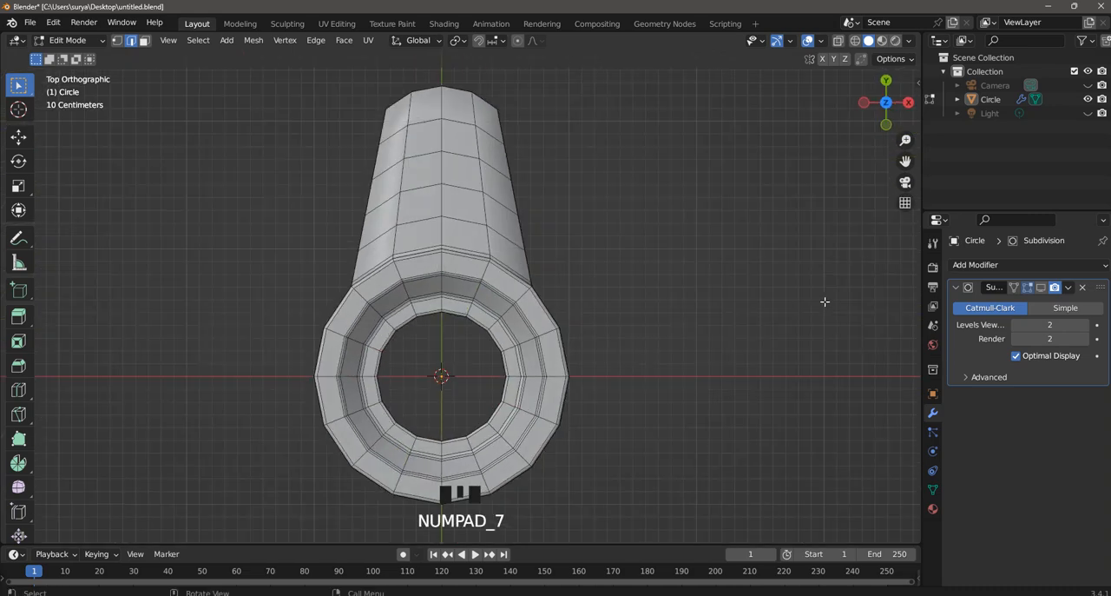
pyautogui.moveTo(905, 161); pyautogui.dragTo(568, 162)
pyautogui.scroll(2, 465, 217)
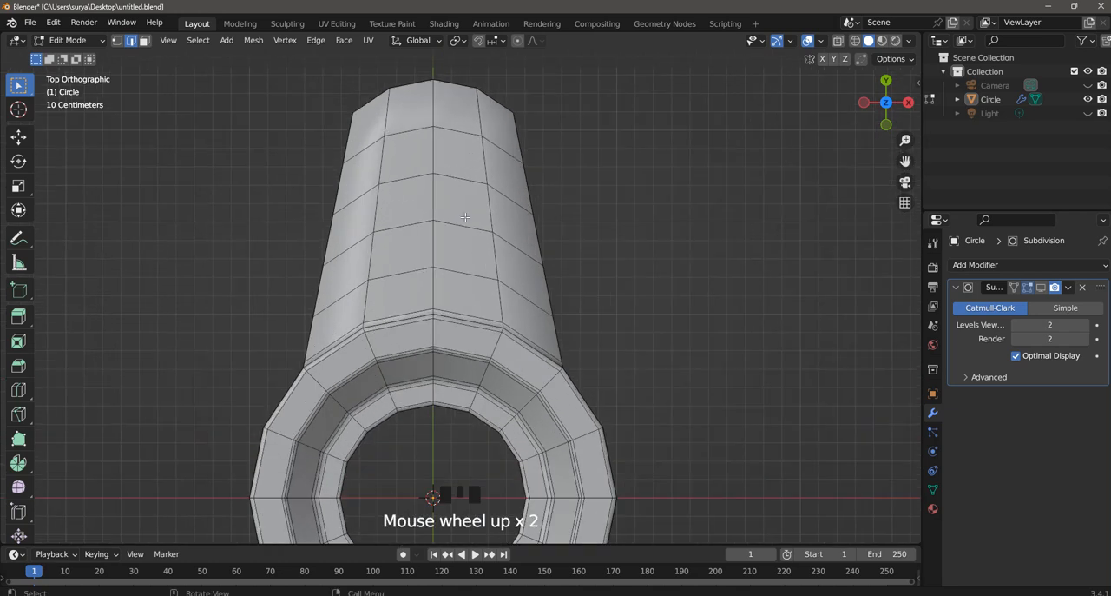
pyautogui.click(146, 42)
pyautogui.moveTo(461, 238); pyautogui.dragTo(404, 156)
pyautogui.moveTo(452, 245); pyautogui.dragTo(422, 203)
pyautogui.press('i')
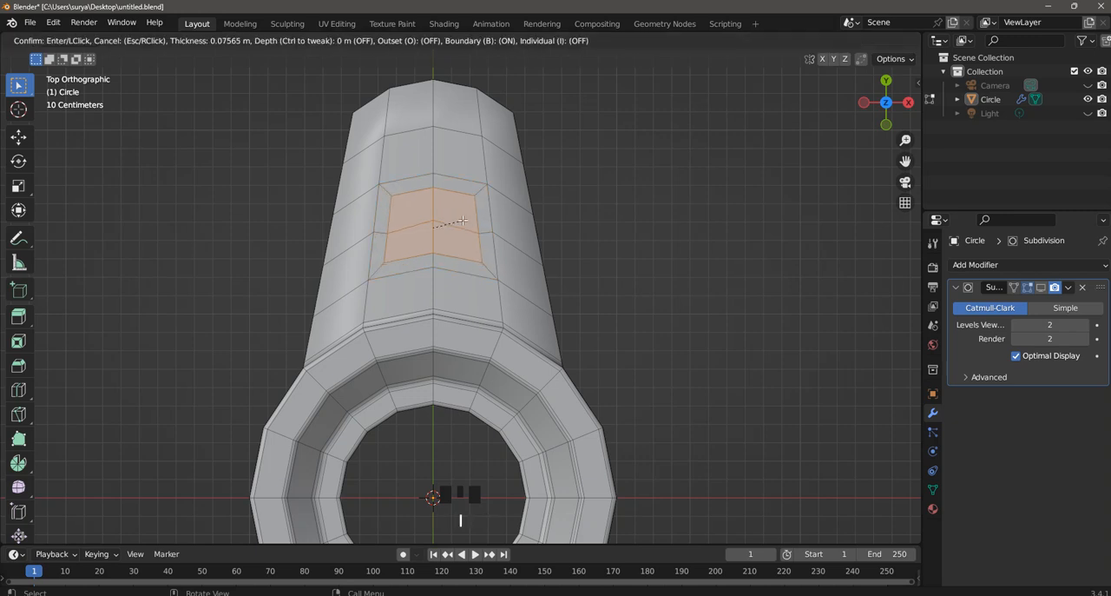
pyautogui.click(465, 216)
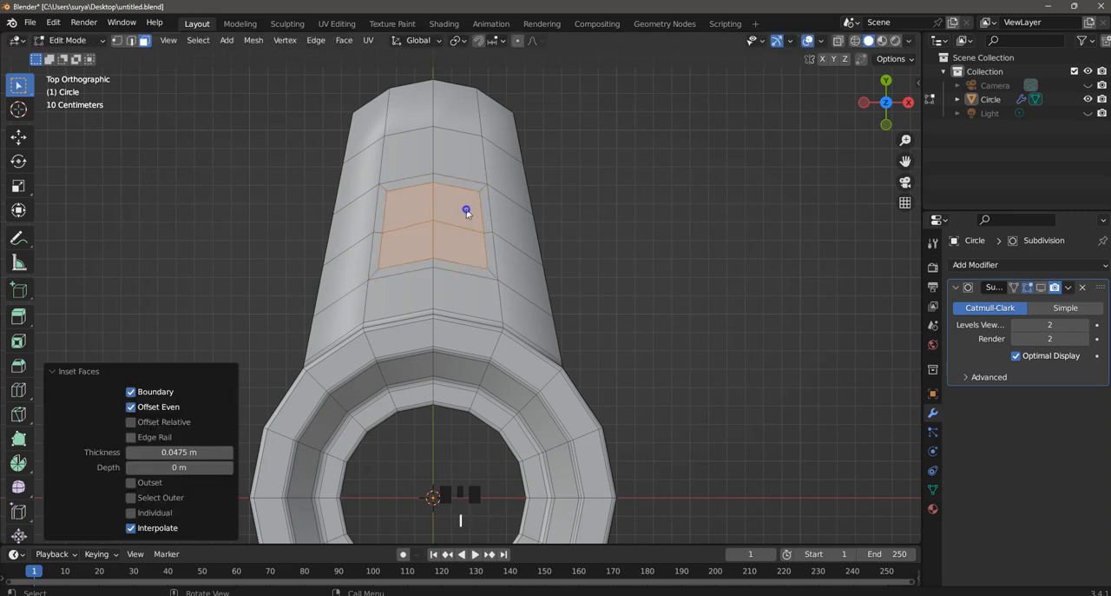
# - Reshape the inset faces on the handle into a regular circle with LoopTools Circle and scale them to 0.628
pyautogui.rightClick(469, 196)
pyautogui.moveTo(469, 197)
pyautogui.click(555, 200)
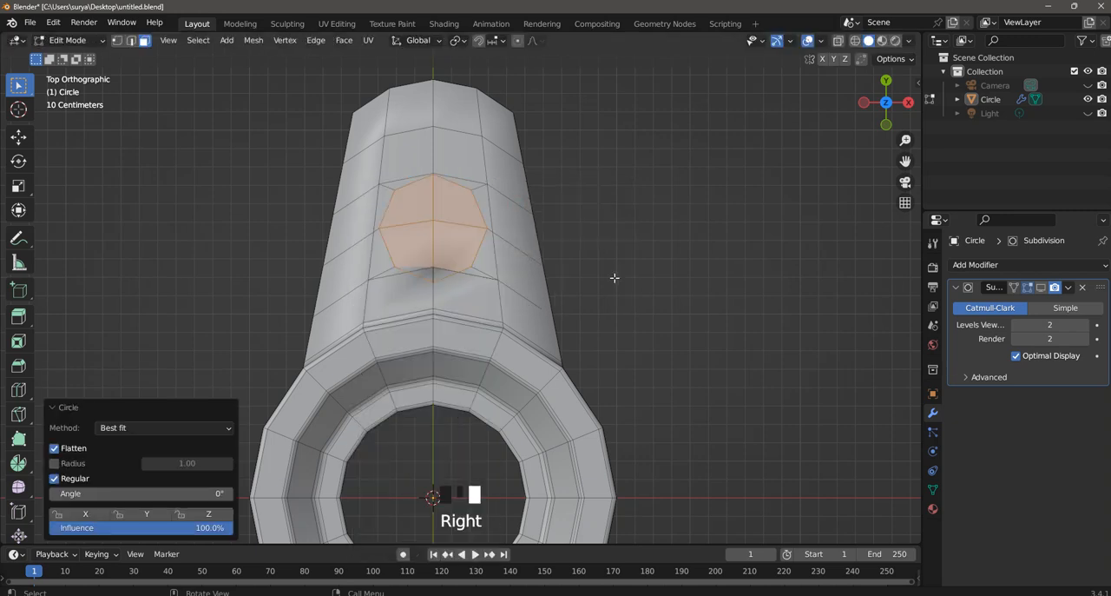
pyautogui.press('s')
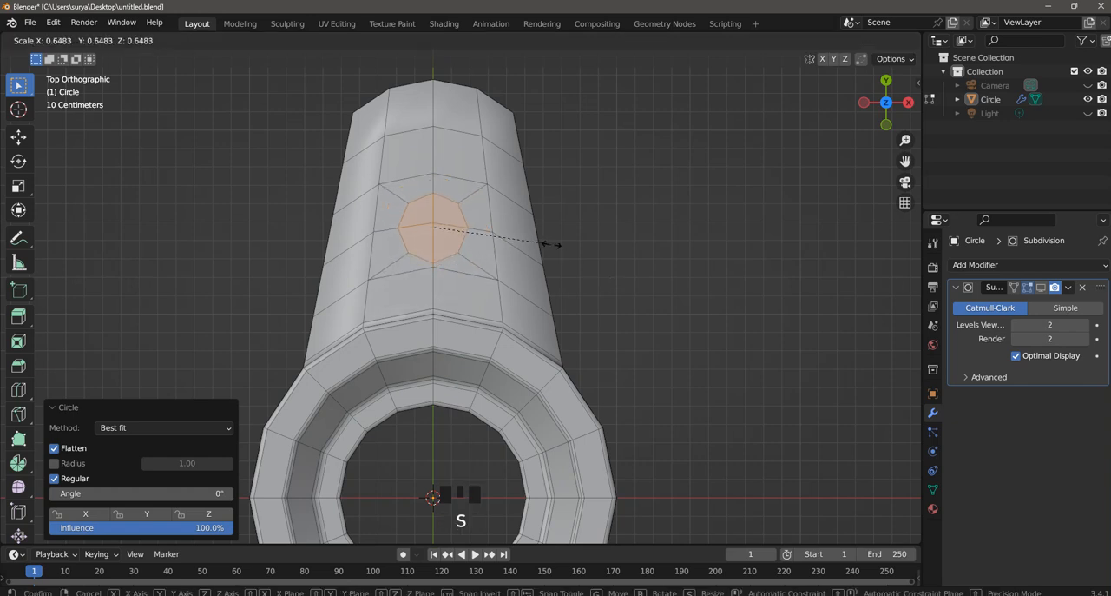
pyautogui.click(547, 242)
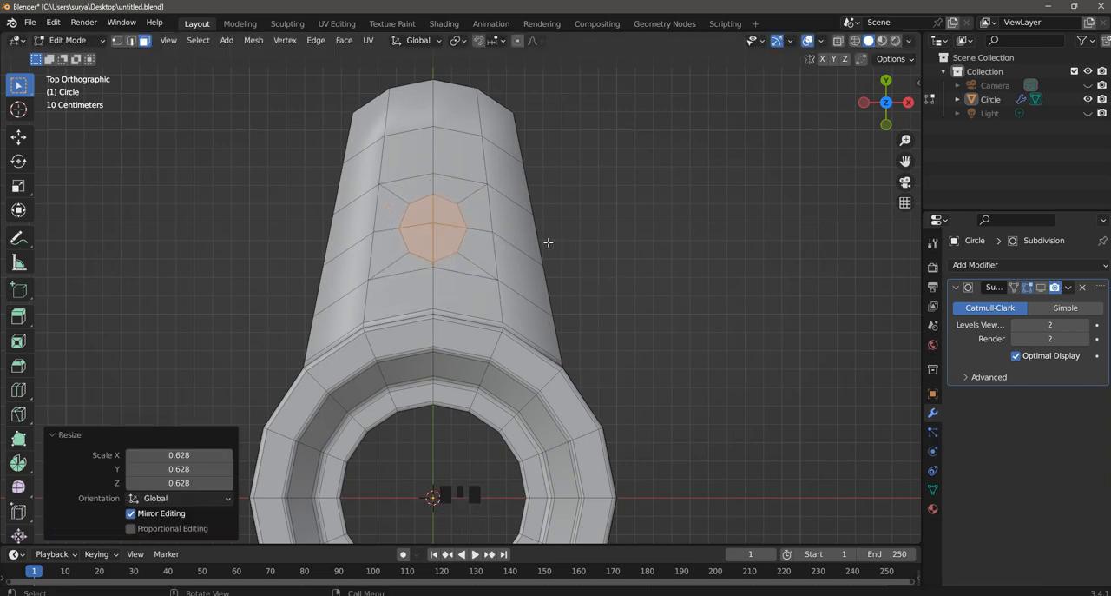
# - Inset the circular handle faces by about 0.0302 m and extrude them along their normals by about -0.188 m
pyautogui.press('i')
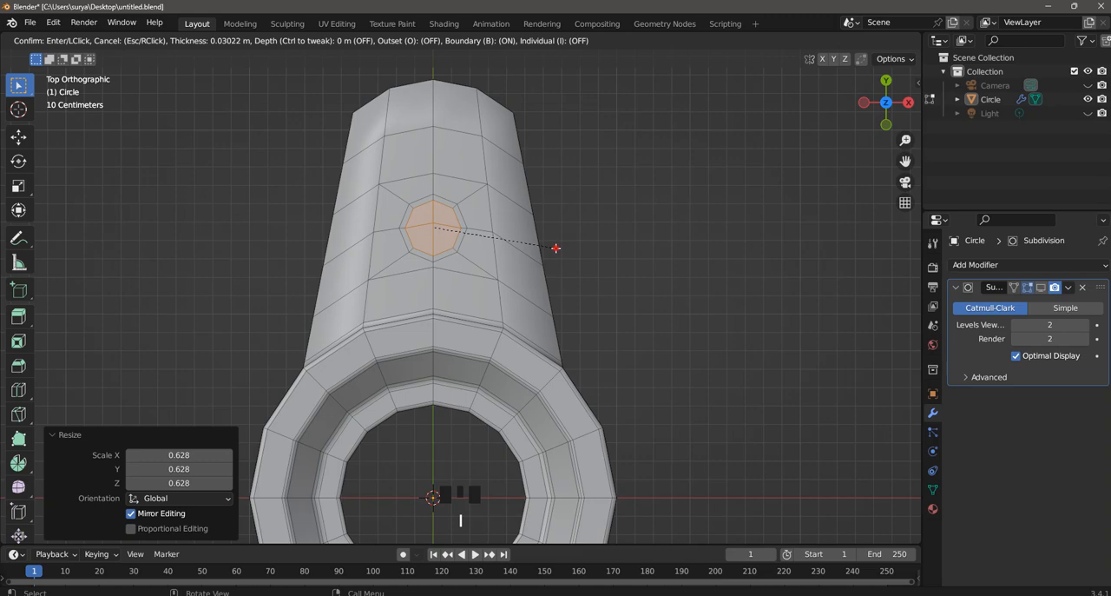
pyautogui.click(558, 246)
pyautogui.moveTo(591, 295); pyautogui.dragTo(578, 269, button='middle')
pyautogui.scroll(3, 573, 262)
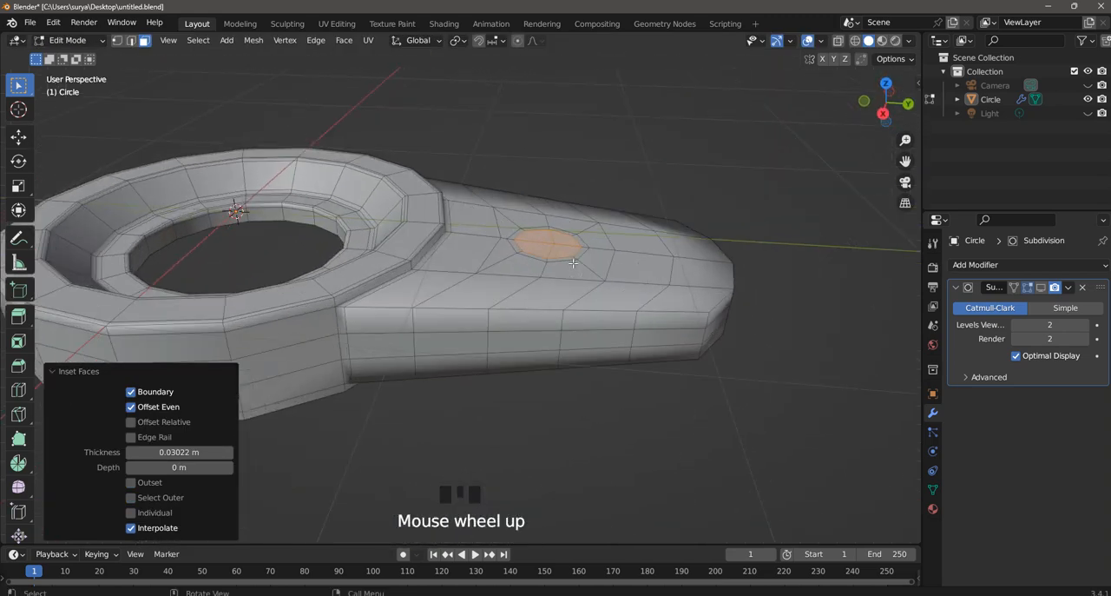
pyautogui.hotkey('alt', 'e')
pyautogui.click(573, 259)
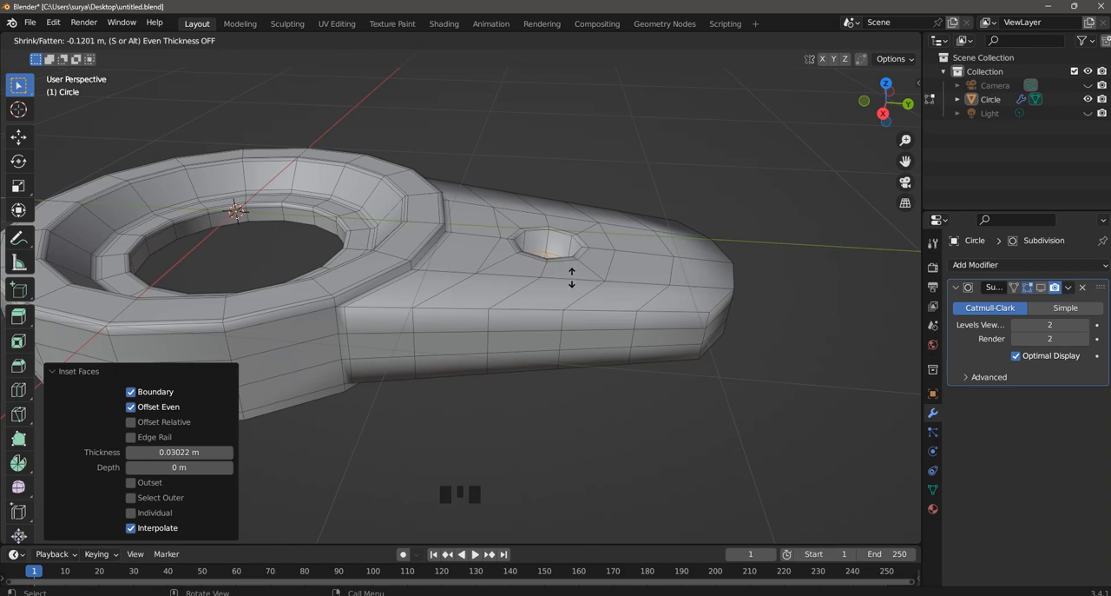
pyautogui.click(574, 285)
# - Inset the floor of the handle's round recess by about 0.0239 m
pyautogui.moveTo(612, 324); pyautogui.dragTo(654, 295, button='middle')
pyautogui.scroll(2, 599, 302)
pyautogui.scroll(1, 615, 258)
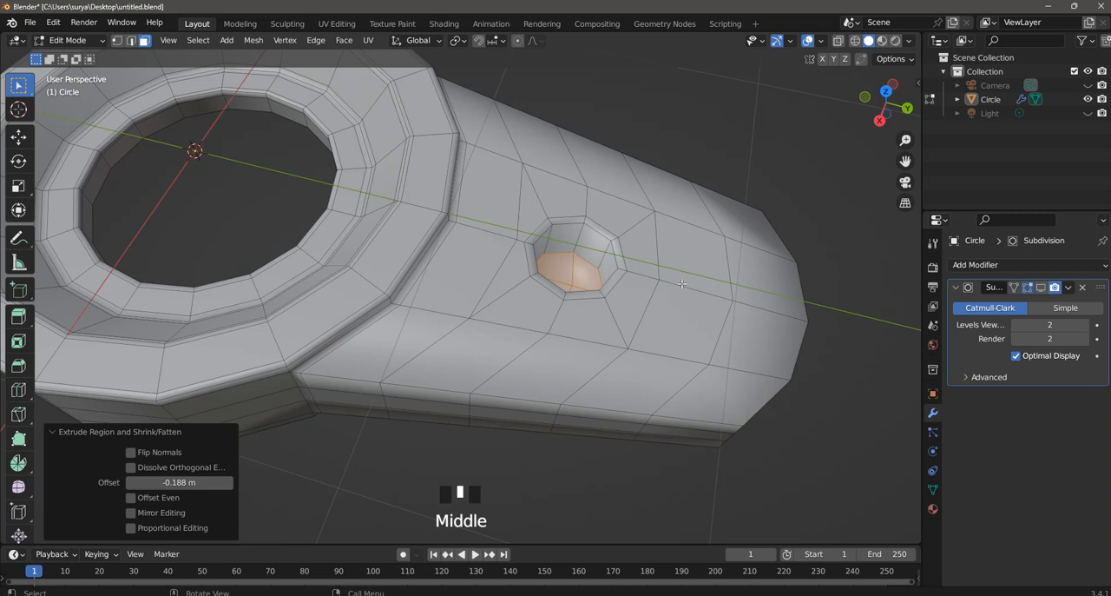
pyautogui.press('i')
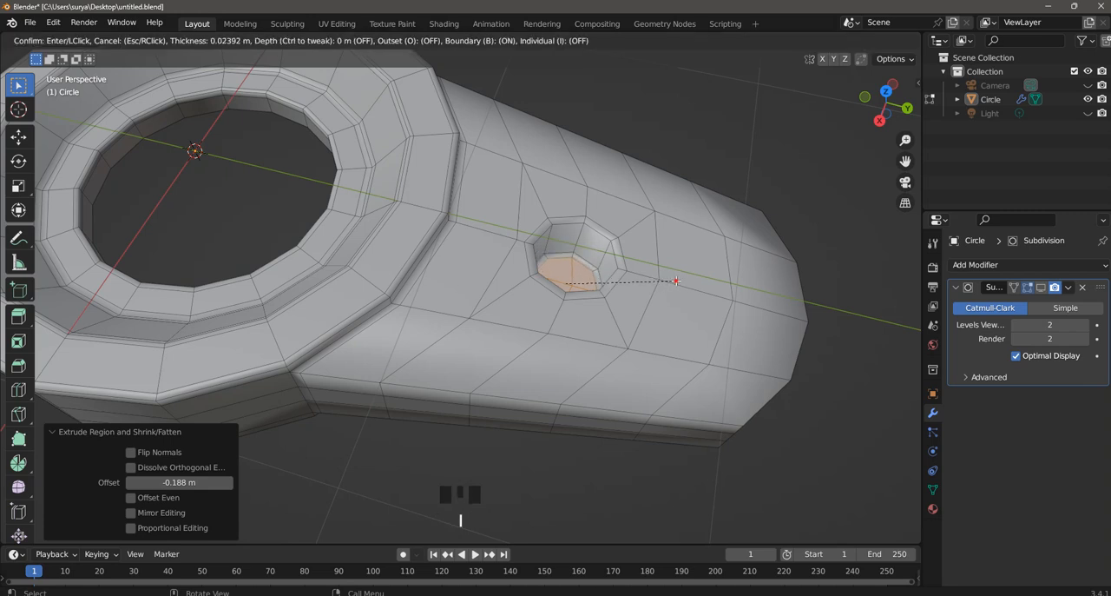
pyautogui.click(675, 280)
# - Add two evenly spaced loop cuts around the handle recess wall and one near its floor at factor -0.154
pyautogui.hotkey('ctrl', 'r')
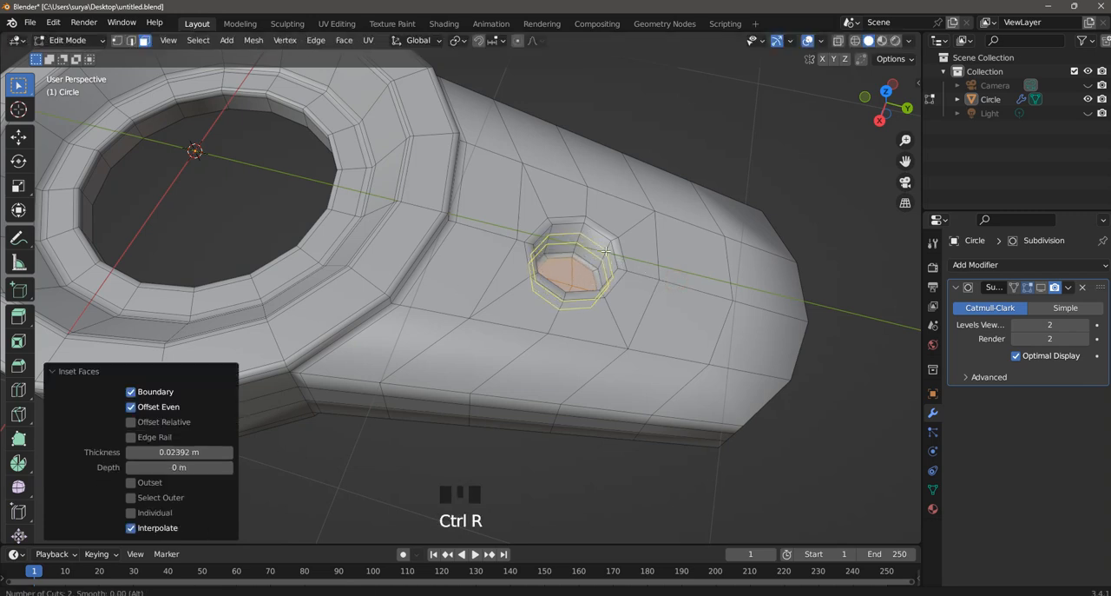
pyautogui.click(606, 250)
pyautogui.rightClick(605, 251)
pyautogui.scroll(4, 608, 252)
pyautogui.hotkey('ctrl', 'r')
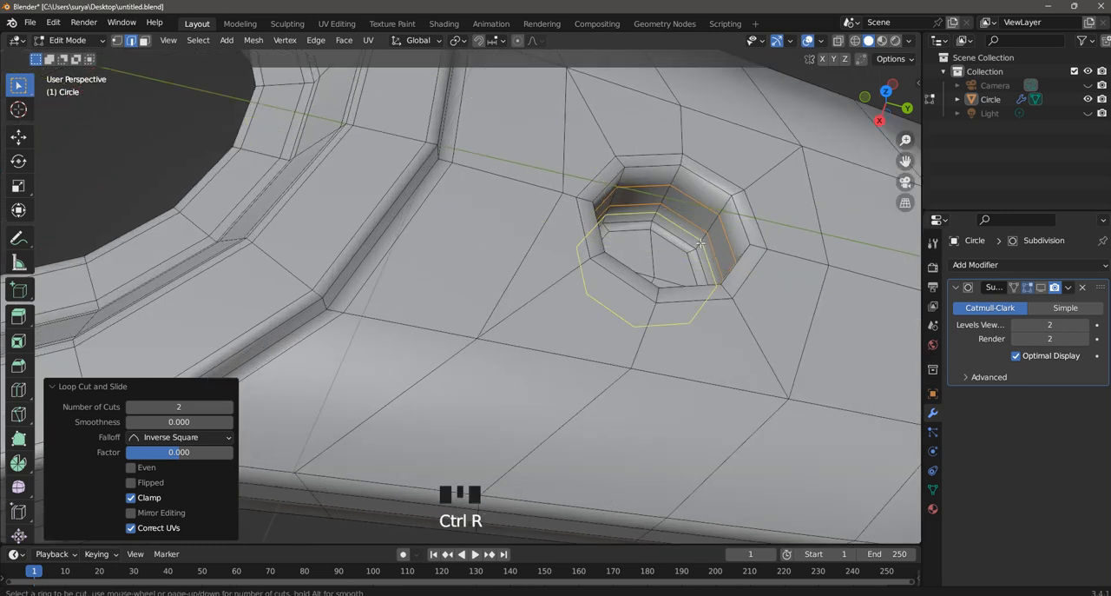
pyautogui.click(701, 243)
pyautogui.click(702, 246)
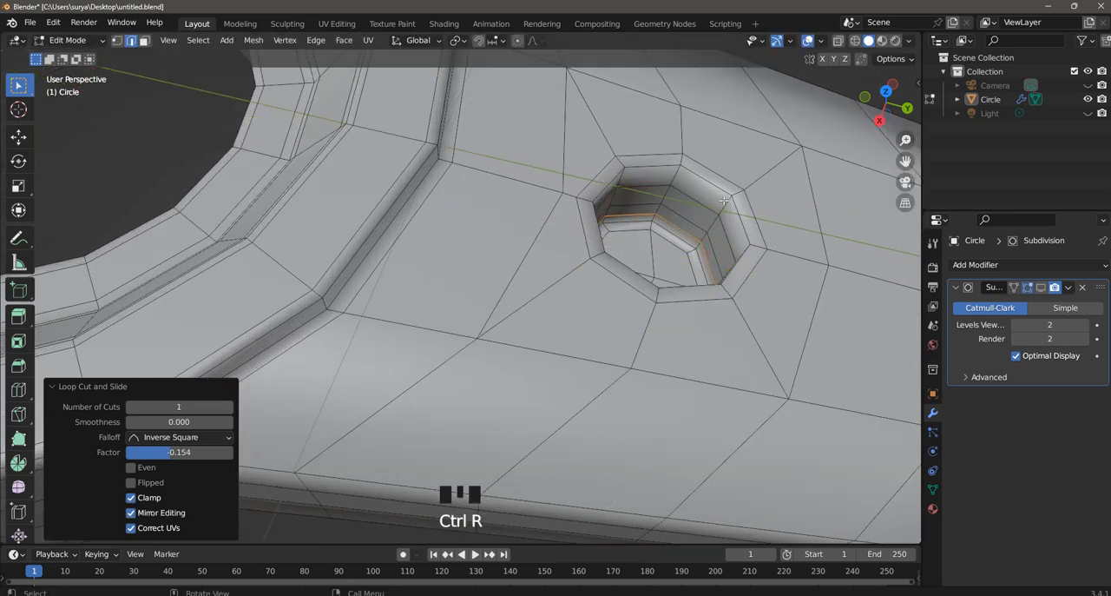
# - Add a loop cut near the recess wall's upper edge at factor 0.536 and another around its inset rim
pyautogui.hotkey('ctrl', 'r')
pyautogui.click(728, 205)
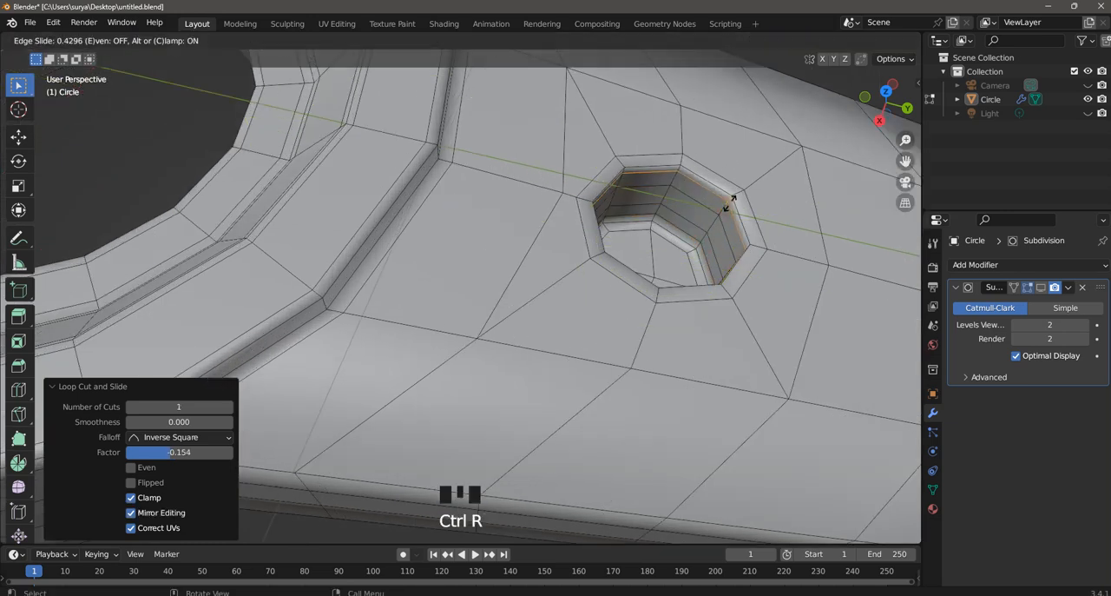
pyautogui.click(731, 201)
pyautogui.hotkey('ctrl', 'r')
pyautogui.click(755, 243)
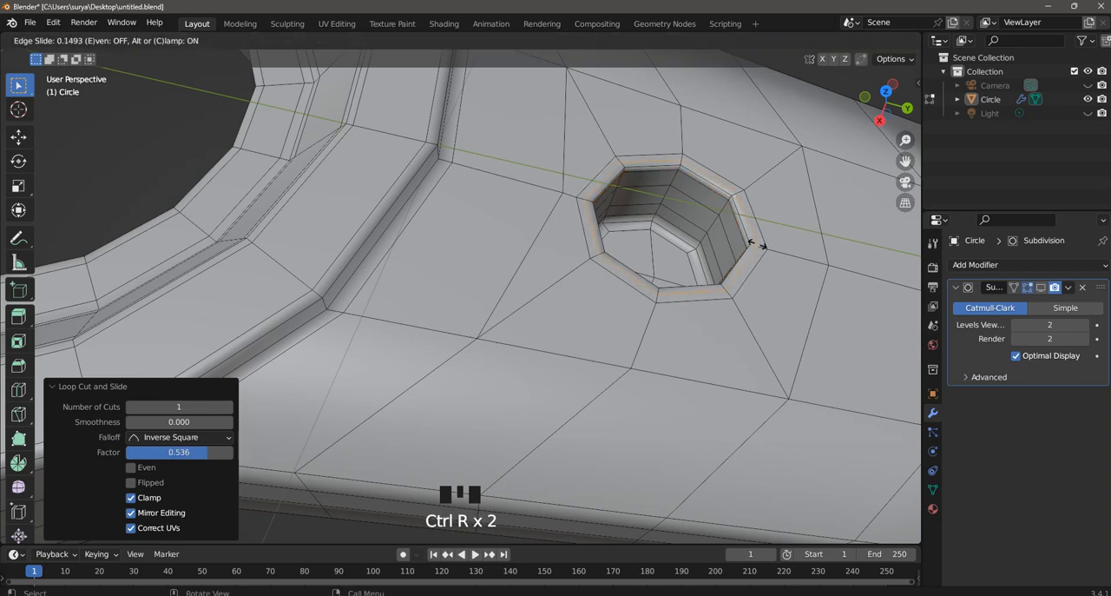
pyautogui.scroll(-3, 756, 244)
pyautogui.press('Escape')
# - Return to Object Mode, enable the Subdivision modifier's viewport display and inspect the smoothed shape
pyautogui.click(286, 78)
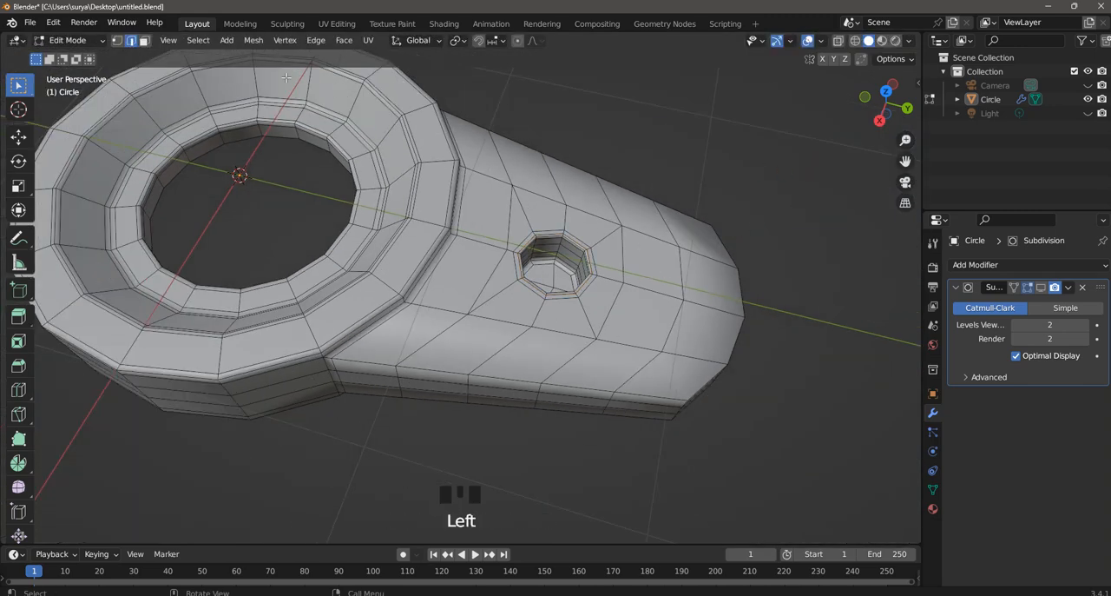
pyautogui.moveTo(84, 49); pyautogui.dragTo(86, 64)
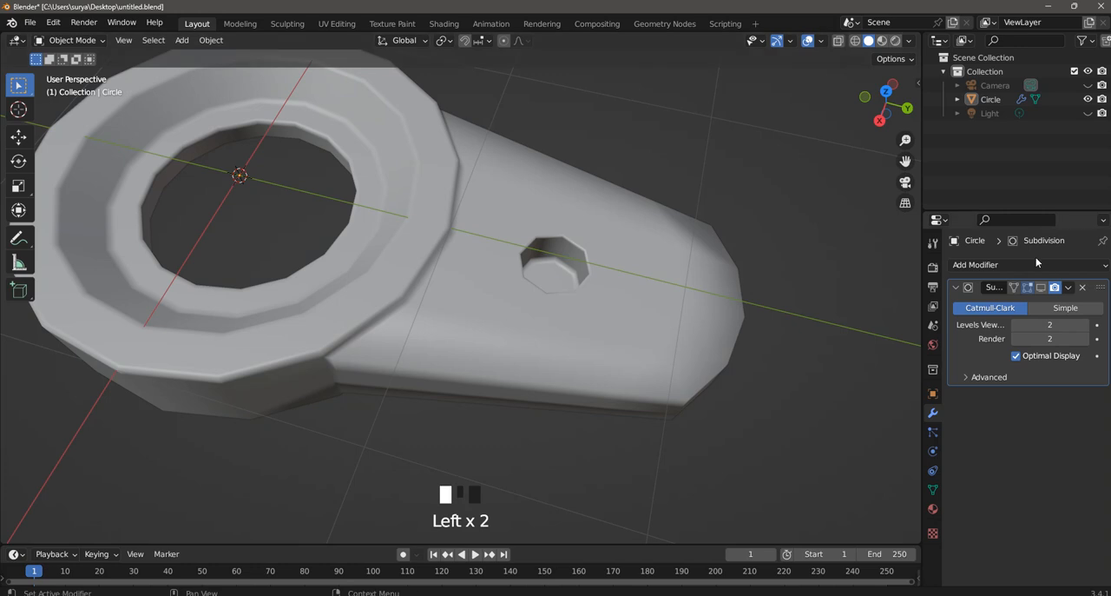
pyautogui.click(1042, 287)
pyautogui.scroll(-2, 632, 268)
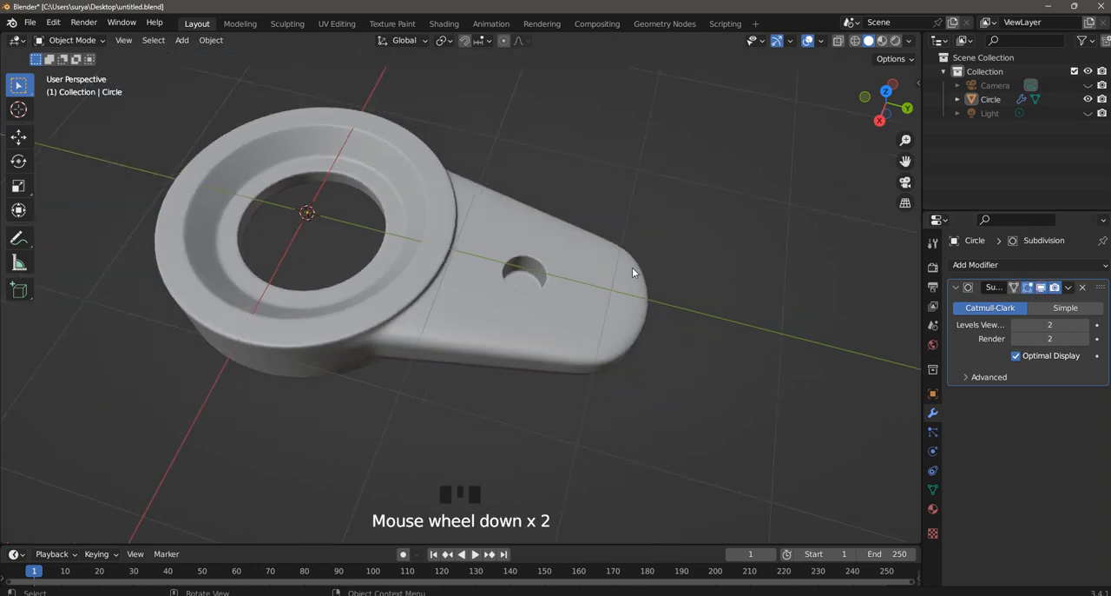
pyautogui.moveTo(633, 267); pyautogui.dragTo(569, 289, button='middle')
pyautogui.scroll(1, 189, 128)
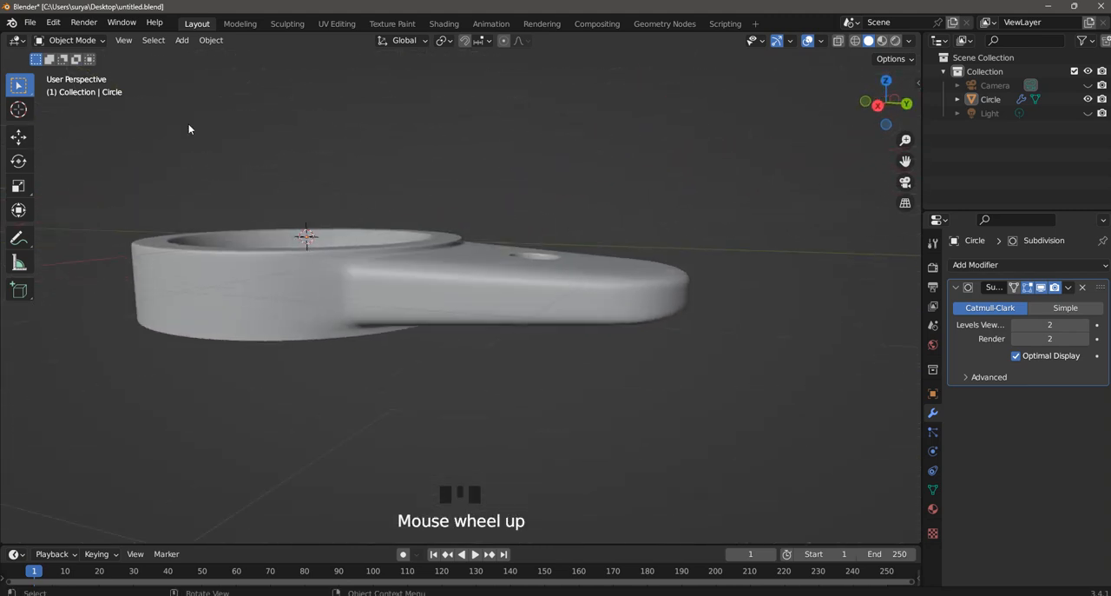
# - In Edit Mode, add supporting loop cuts near the outer side wall's lower edge at factor -0.458 and upper edge at 0.480
pyautogui.click(86, 41)
pyautogui.click(70, 70)
pyautogui.scroll(1, 376, 323)
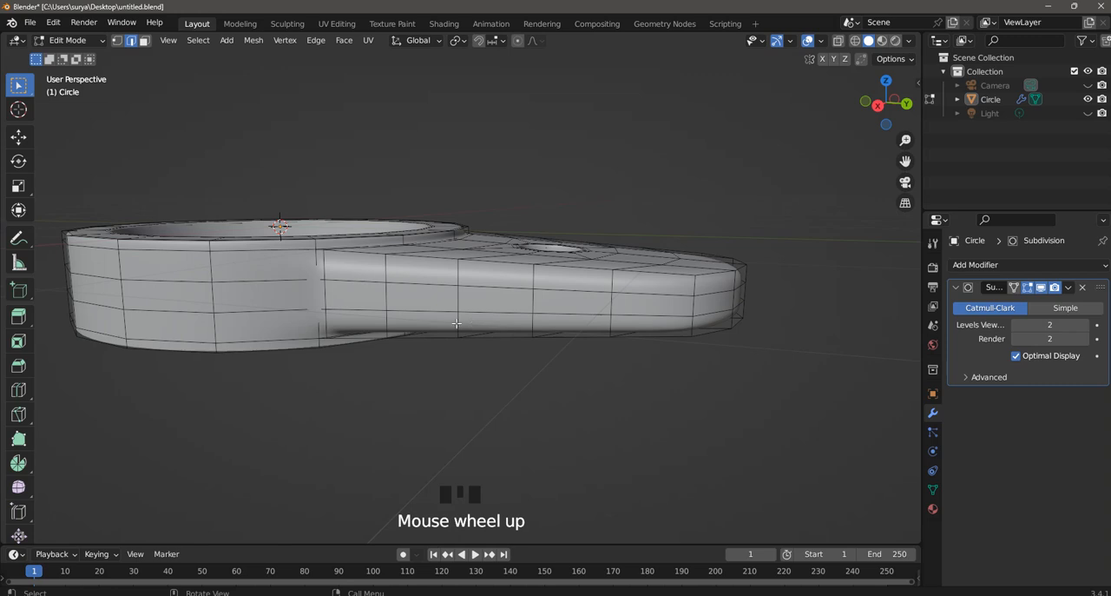
pyautogui.hotkey('ctrl', 'r')
pyautogui.click(384, 323)
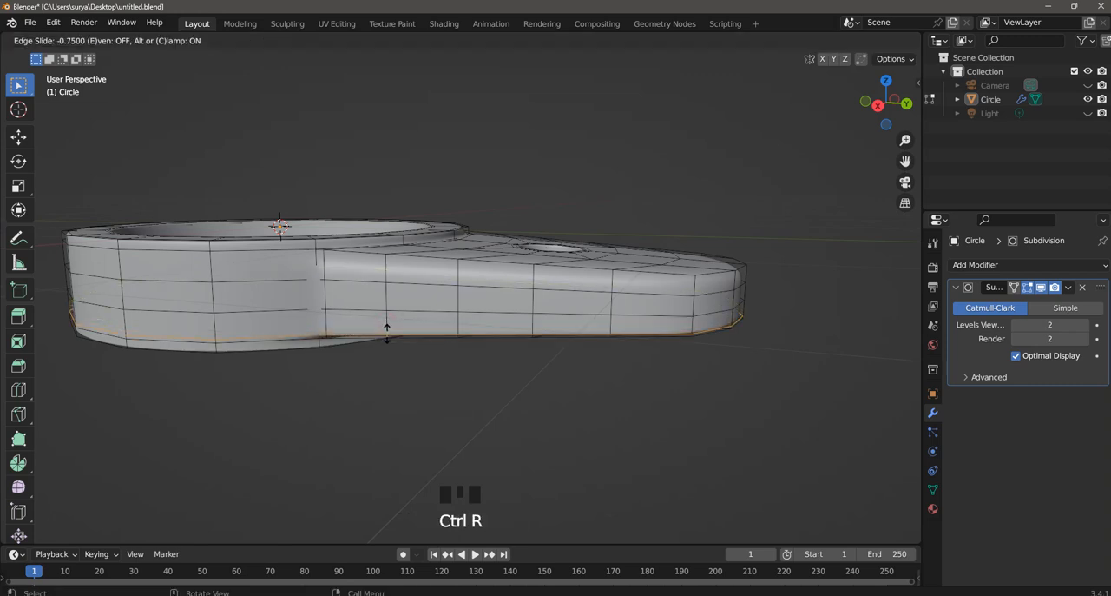
pyautogui.click(386, 328)
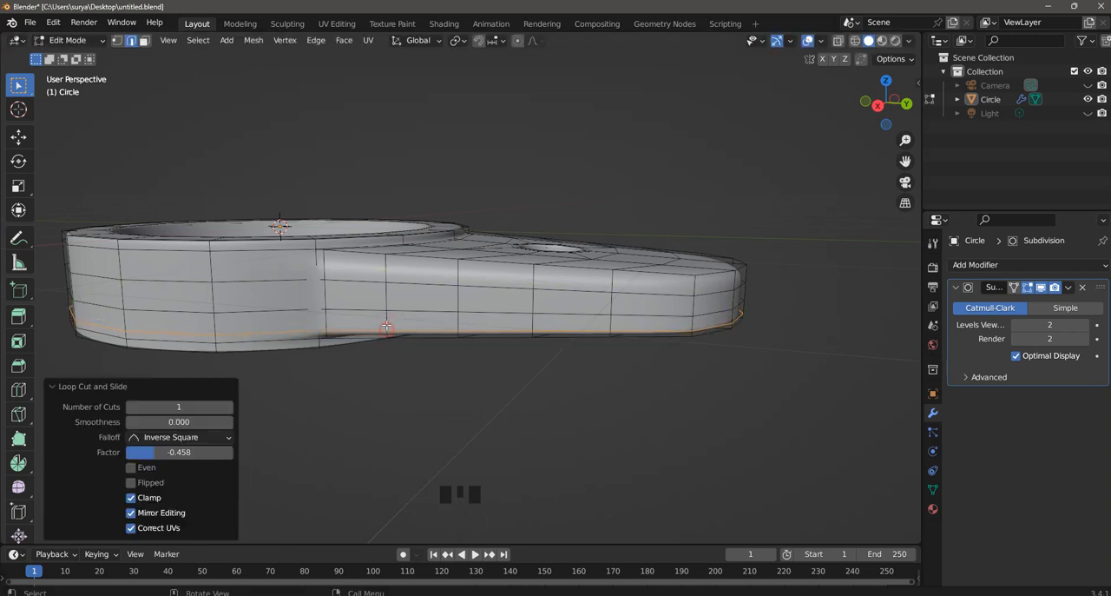
pyautogui.hotkey('ctrl', 'r')
pyautogui.click(386, 271)
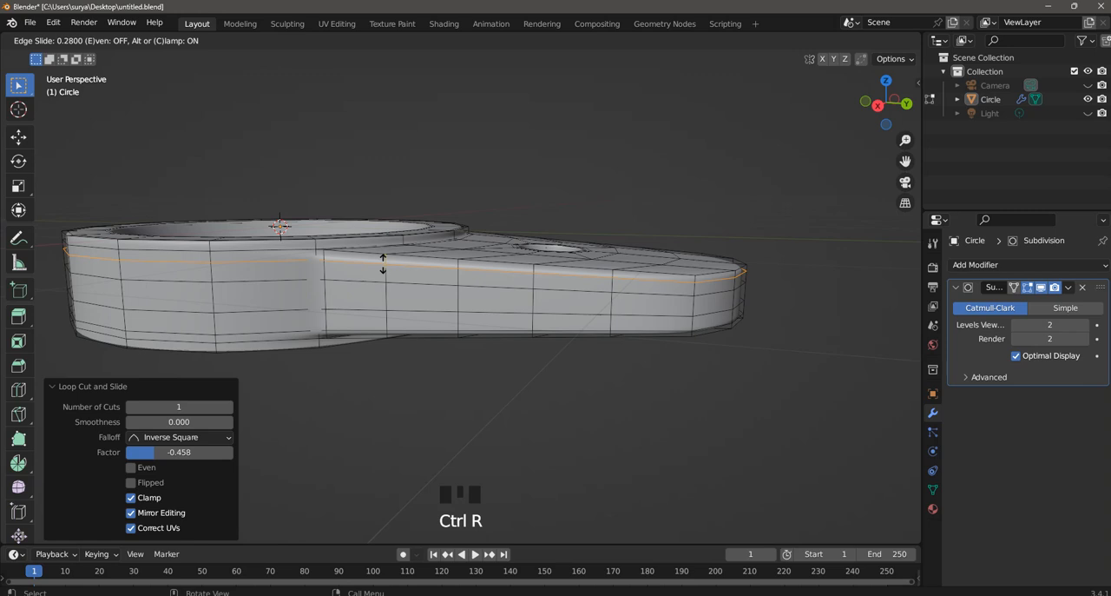
pyautogui.click(383, 261)
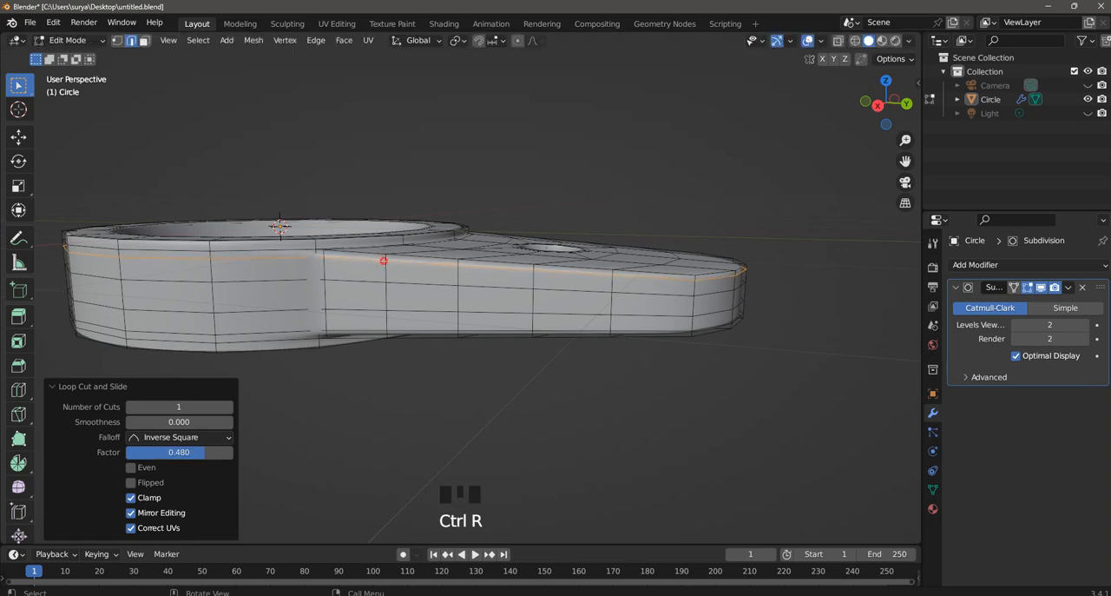
# - Return to Object Mode, inspect the sharpened outer edges and save the file
pyautogui.click(80, 41)
pyautogui.click(100, 64)
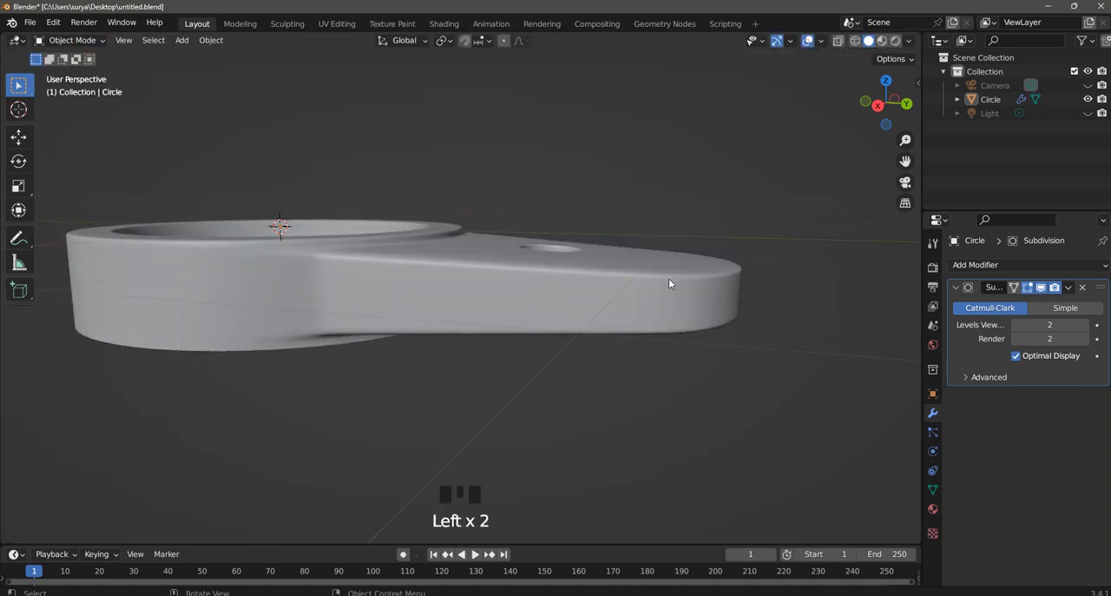
pyautogui.moveTo(668, 283); pyautogui.dragTo(345, 300, button='middle')
pyautogui.scroll(-4, 533, 256)
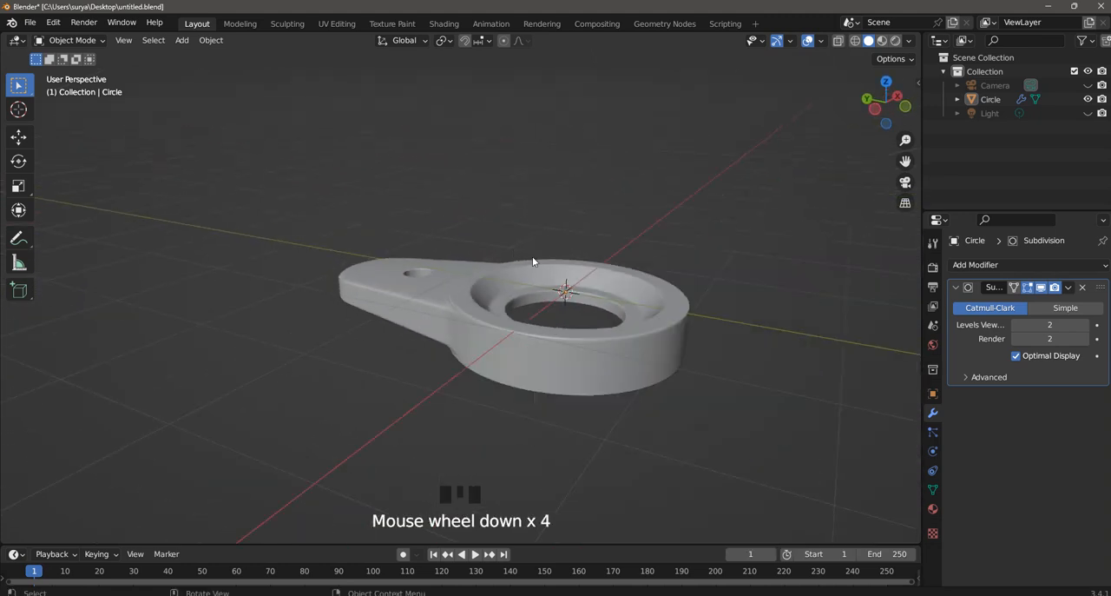
pyautogui.hotkey('ctrl', 's')
pyautogui.moveTo(752, 322); pyautogui.dragTo(548, 315, button='middle')
pyautogui.press('space')
pyautogui.press('space')
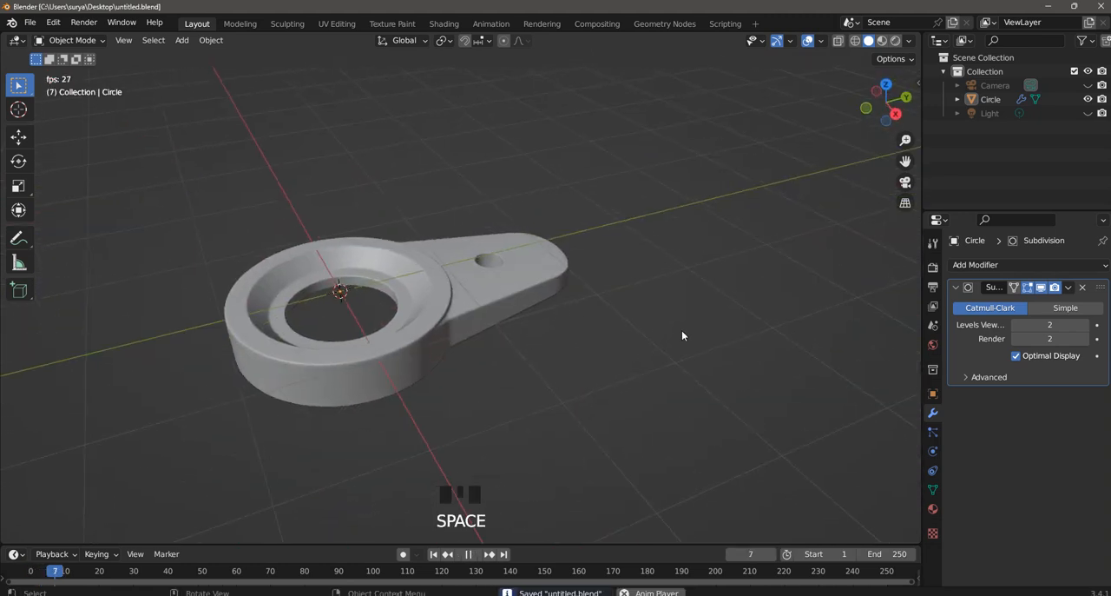
# - In camera view, rotate the object so its handle points toward the front left of the frame
pyautogui.press('KP_0')
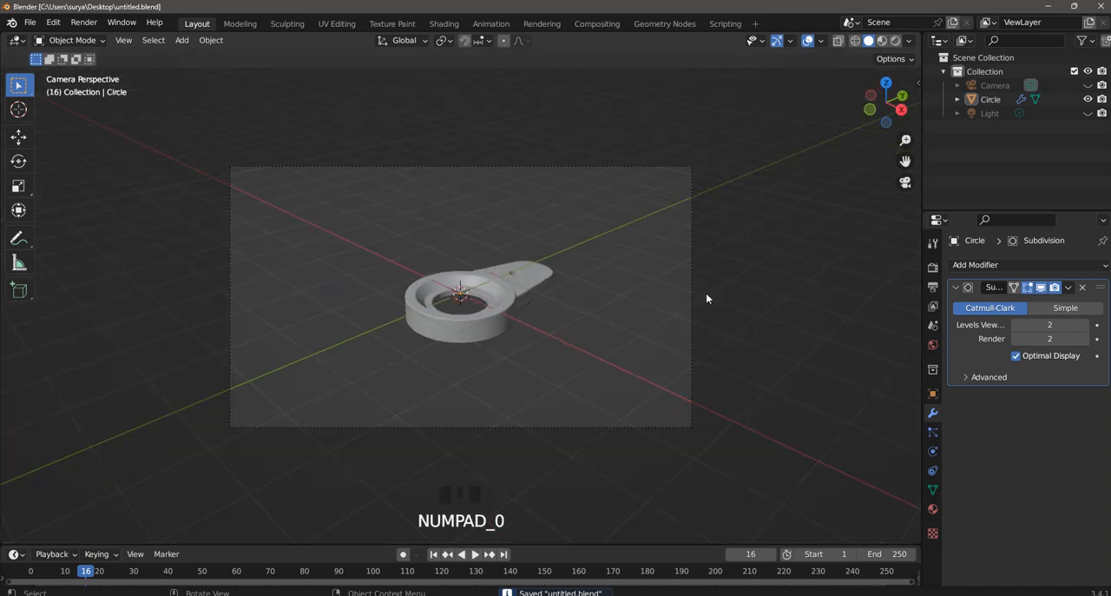
pyautogui.scroll(2, 545, 306)
pyautogui.click(582, 282)
pyautogui.press('r')
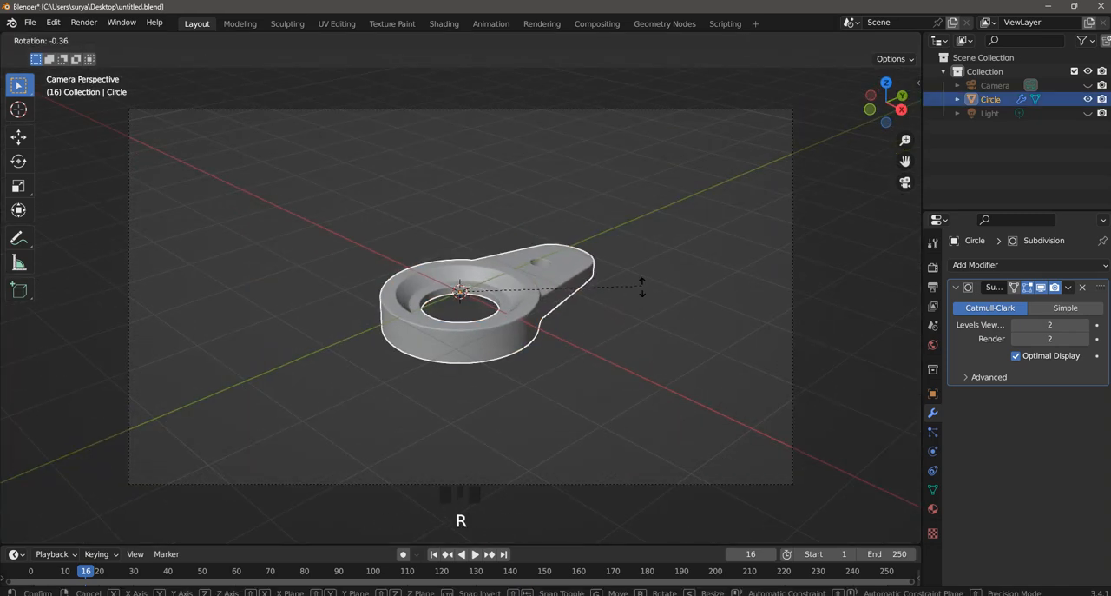
pyautogui.click(244, 296)
pyautogui.click(577, 378)
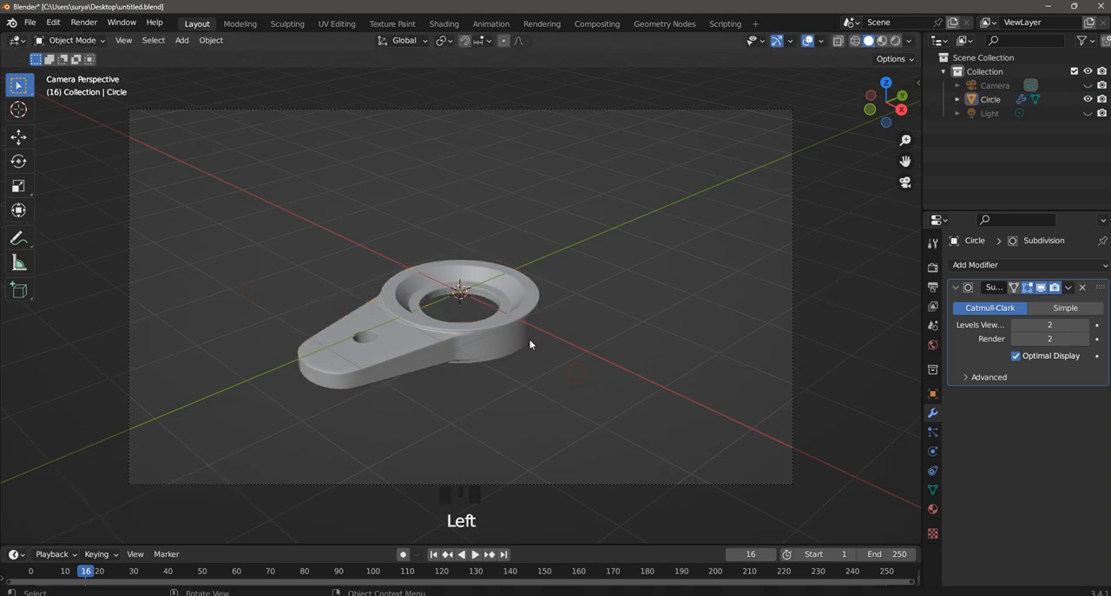
# - Scale the object along the global Z axis by about 1.12
pyautogui.scroll(2, 528, 339)
pyautogui.click(538, 350)
pyautogui.press('s')
pyautogui.press('z')
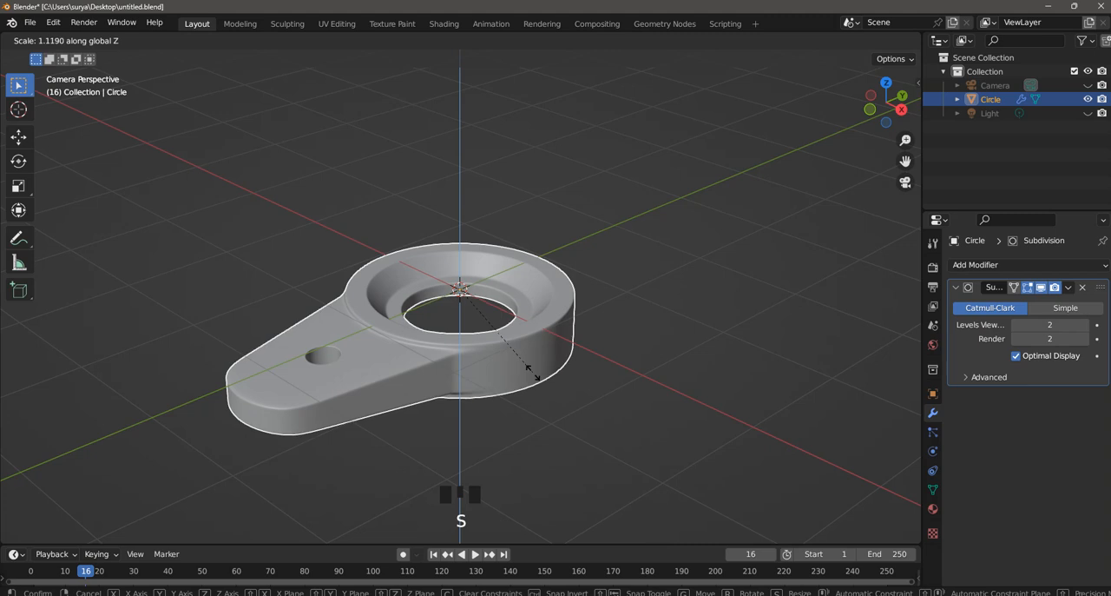
pyautogui.click(534, 372)
pyautogui.click(636, 276)
# - Enter Edit Mode close to the ring and turn off the Subdivision modifier's viewport display
pyautogui.scroll(4, 536, 349)
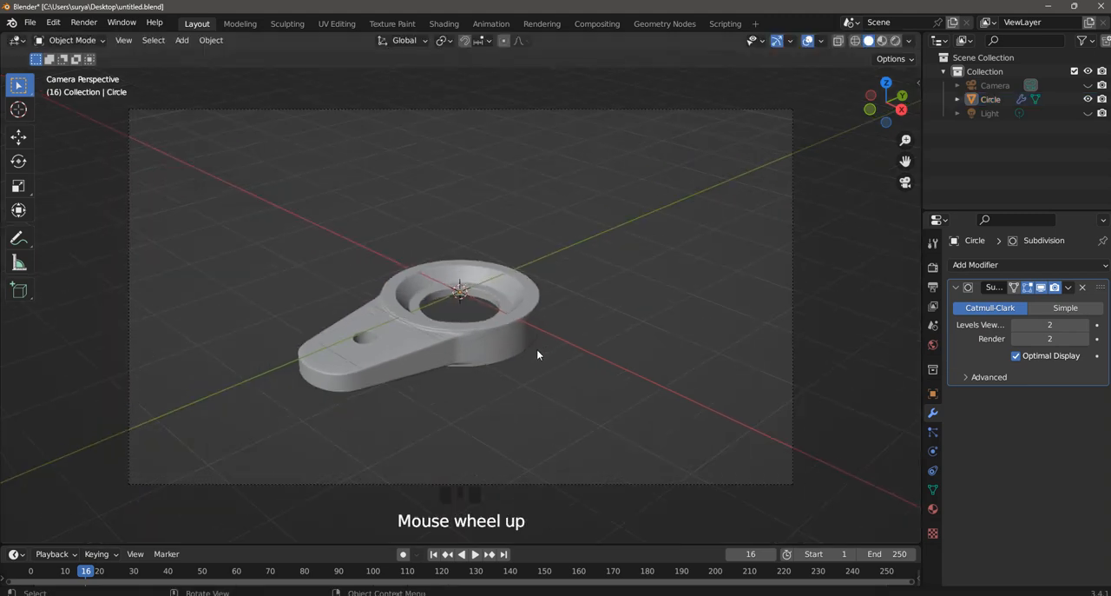
pyautogui.moveTo(537, 351); pyautogui.dragTo(551, 347, button='middle')
pyautogui.scroll(7, 505, 337)
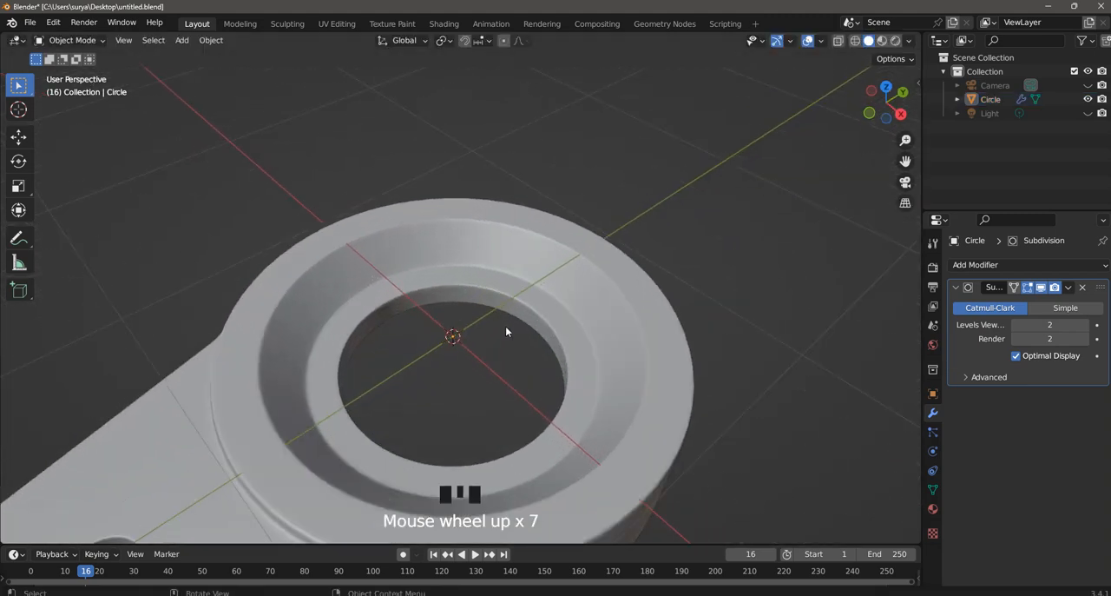
pyautogui.click(69, 40)
pyautogui.click(71, 73)
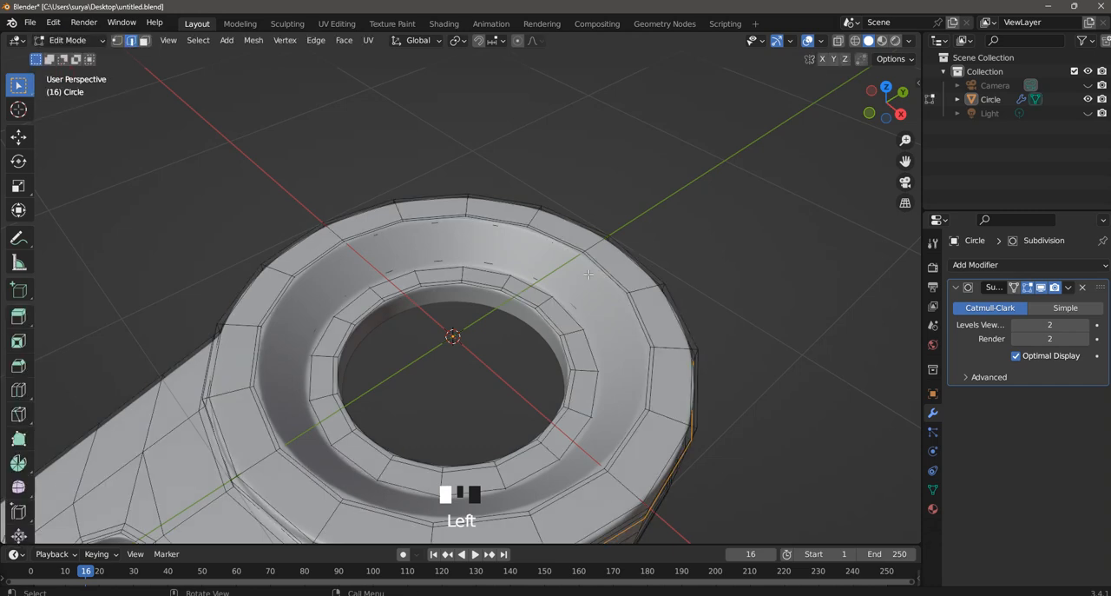
pyautogui.click(1040, 288)
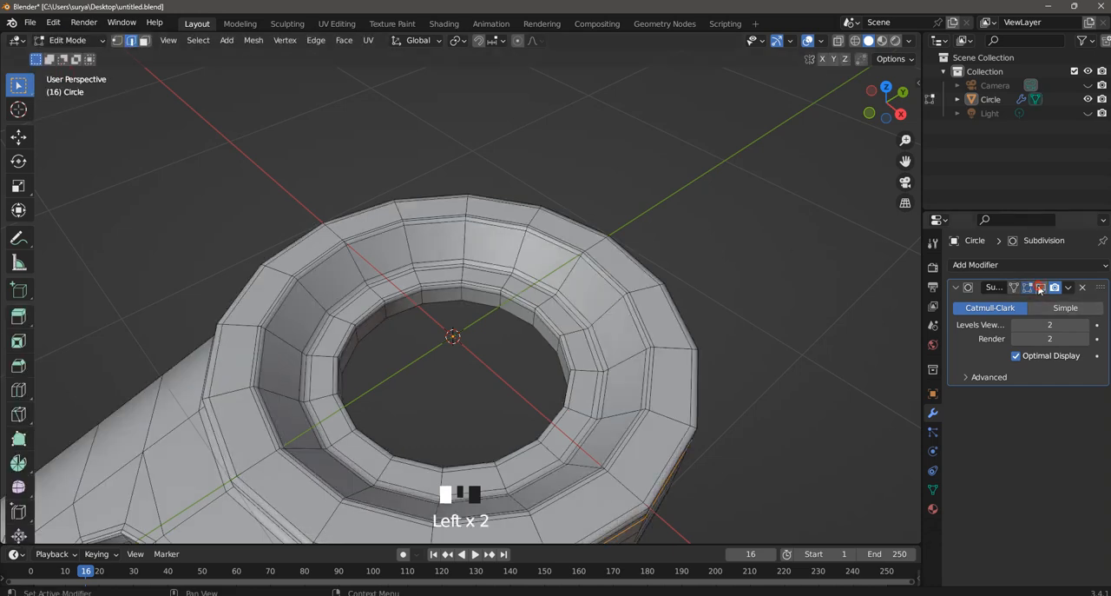
# - Add several evenly spaced loop cuts around the ring's sloped inner wall
pyautogui.hotkey('ctrl', 'r')
pyautogui.scroll(1, 516, 256)
pyautogui.click(516, 255)
pyautogui.rightClick(517, 255)
pyautogui.click(612, 217)
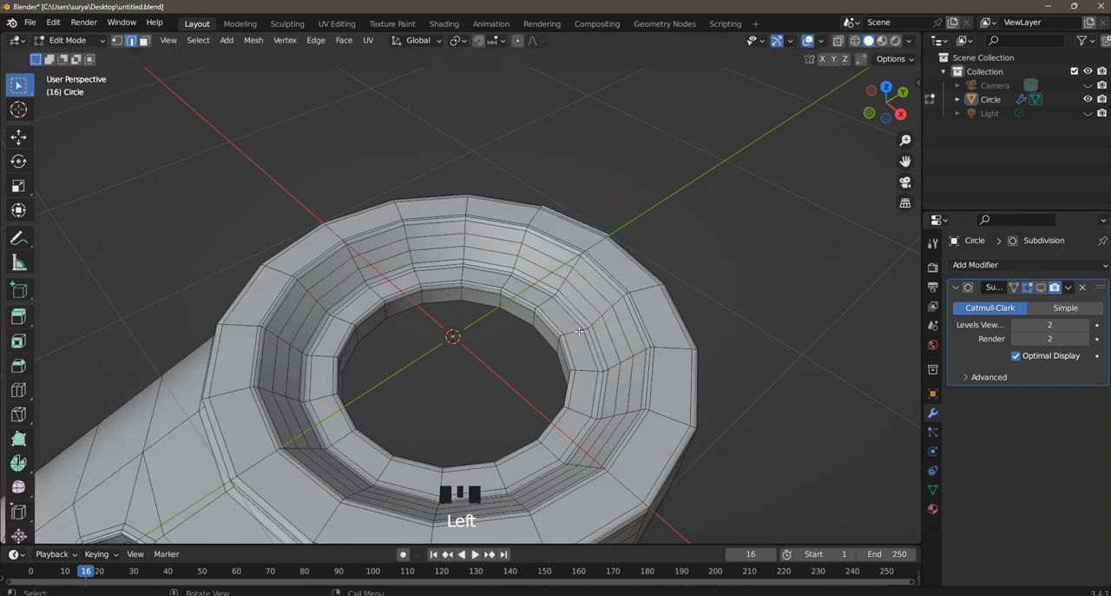
# - Try adding loop cuts around the ring's narrow inner ledge and its flat top rim
pyautogui.hotkey('ctrl', 'r')
pyautogui.click(579, 331)
pyautogui.click(596, 323)
pyautogui.hotkey('ctrl', 'r')
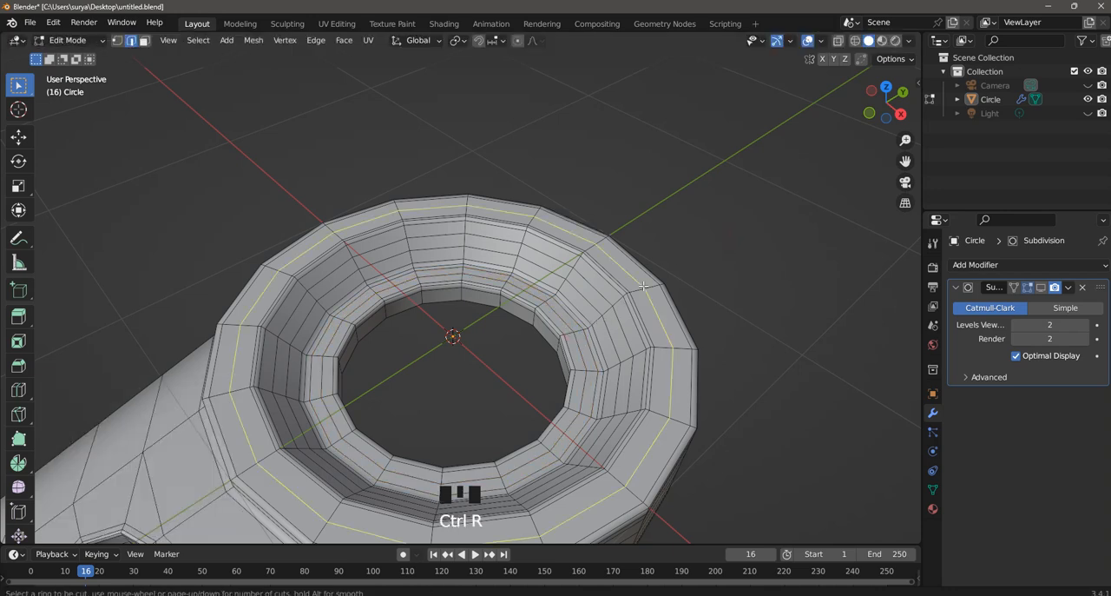
pyautogui.click(642, 286)
pyautogui.moveTo(749, 218); pyautogui.dragTo(752, 210, button='middle')
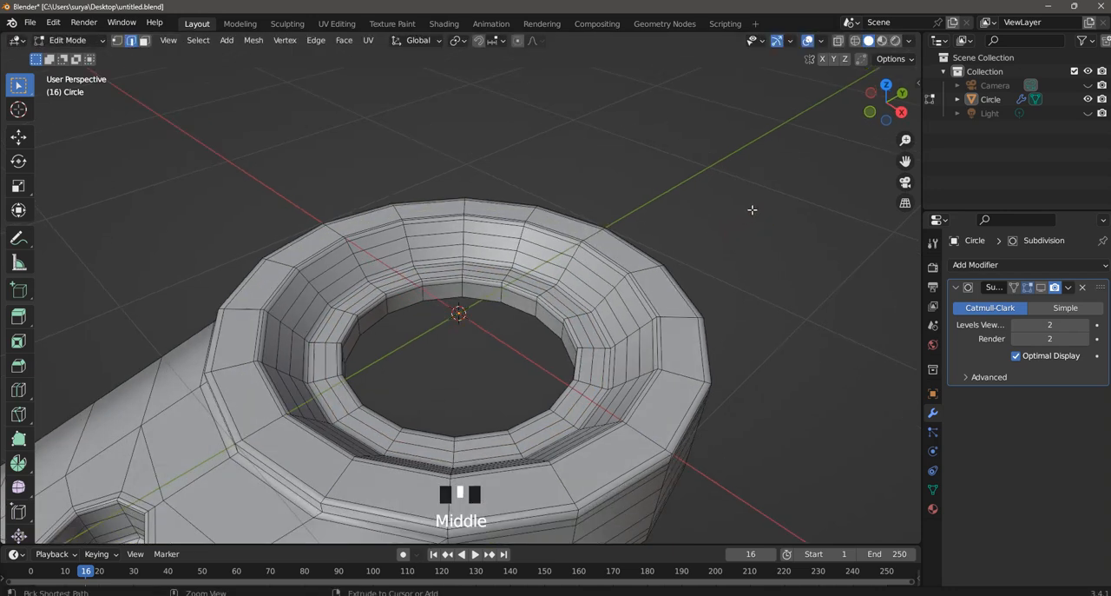
# - Undo the loop cuts added to the ring's sloped inner wall and inner ledge
pyautogui.hotkey('ctrl', 'z')
pyautogui.hotkey('ctrl', 'z')
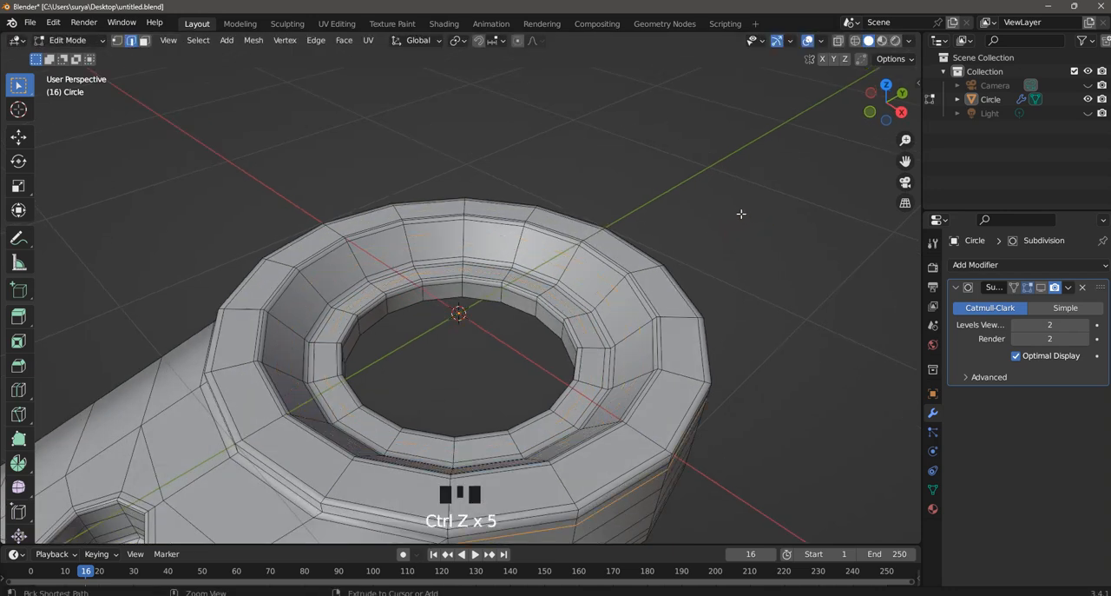
pyautogui.scroll(-3, 741, 213)
pyautogui.keyDown('shift'); pyautogui.moveTo(693, 339); pyautogui.dragTo(562, 349, button='middle'); pyautogui.keyUp('shift')
pyautogui.scroll(-2, 608, 325)
pyautogui.click(650, 303)
pyautogui.scroll(-1, 598, 313)
pyautogui.scroll(4, 595, 310)
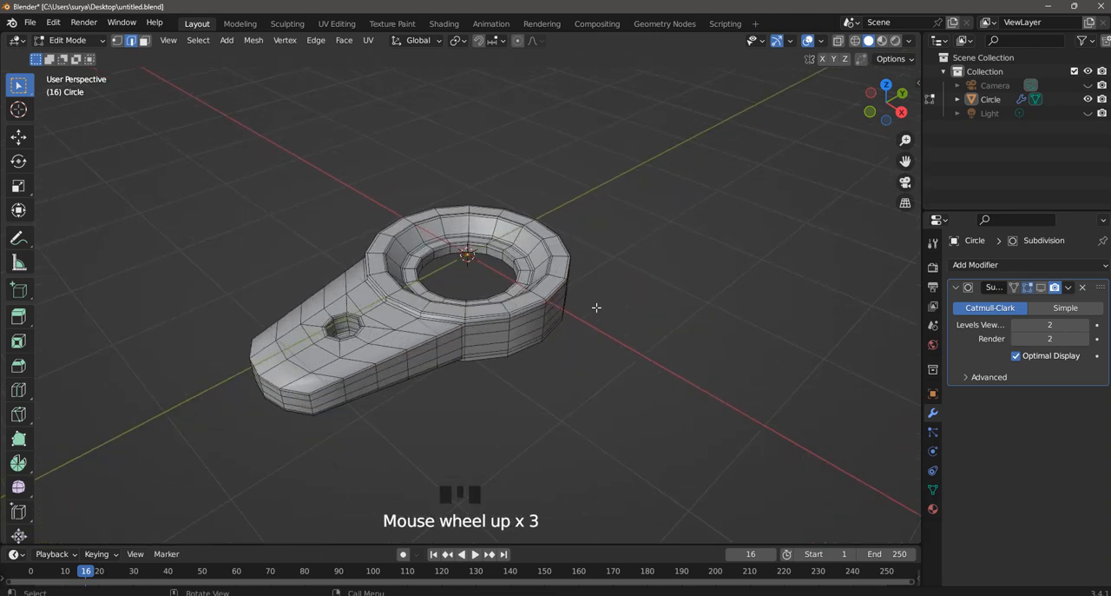
# - Return to Object Mode and turn on the Subdivision modifier's viewport display
pyautogui.click(73, 39)
pyautogui.click(71, 55)
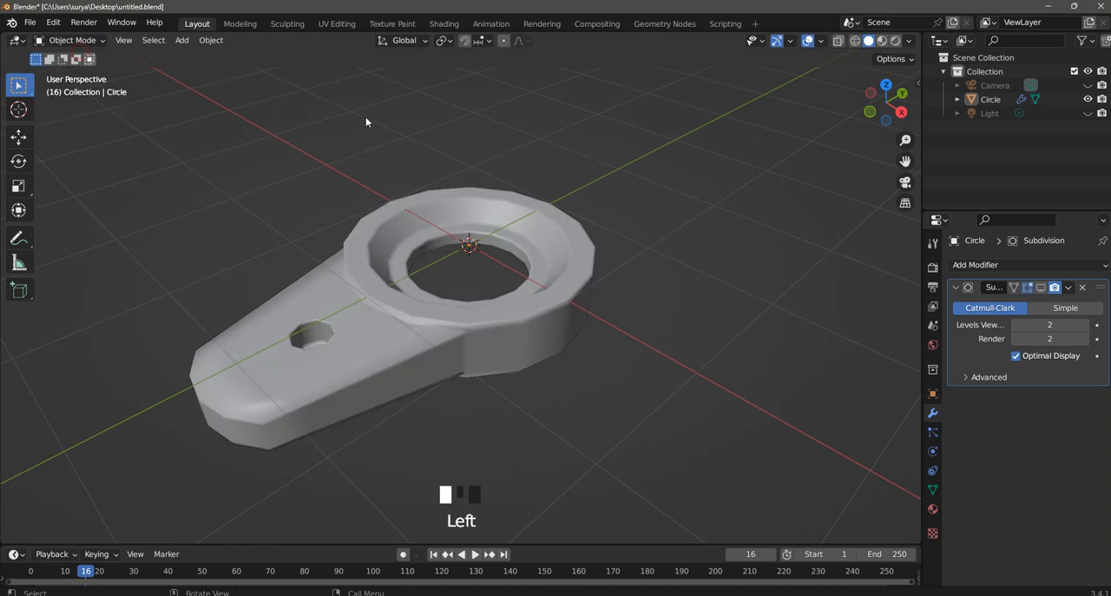
pyautogui.click(1044, 289)
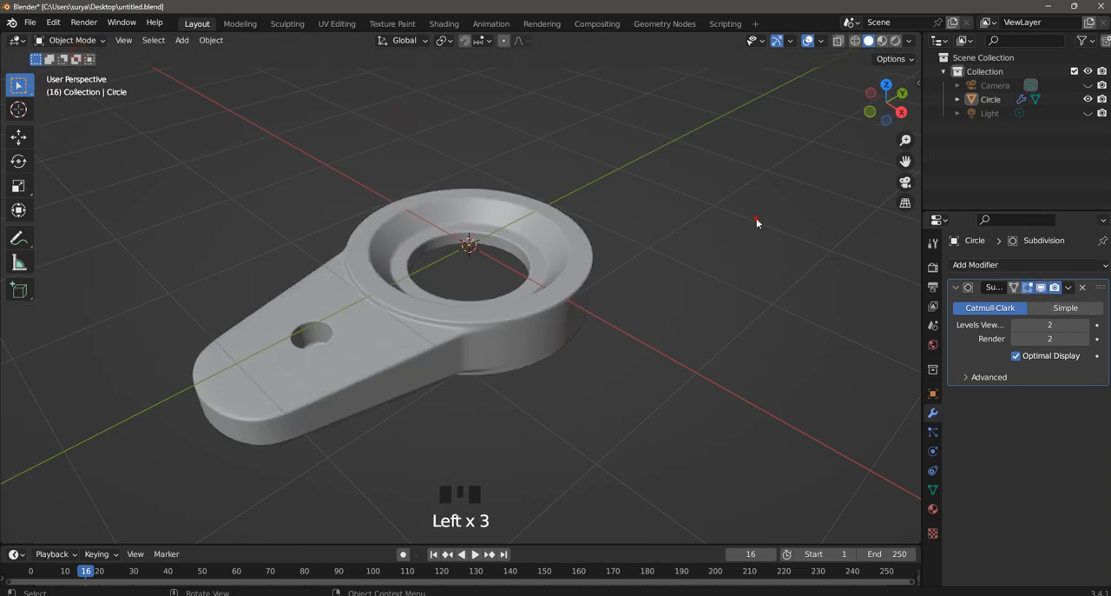
pyautogui.moveTo(687, 199); pyautogui.dragTo(705, 223, button='middle')
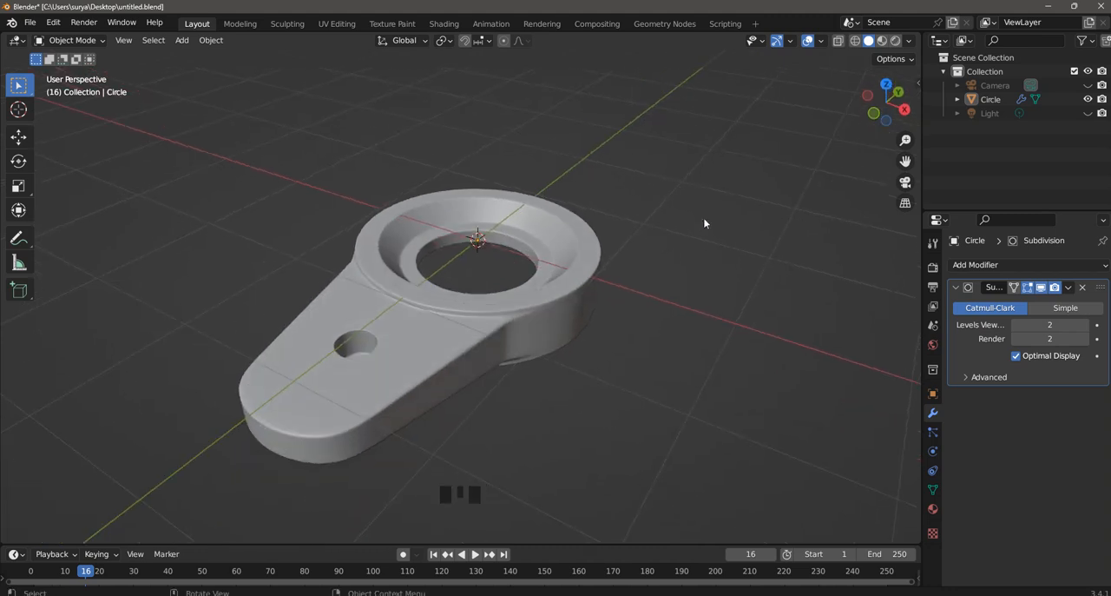
# - Set the viewport lighting to MatCap with the glossy red metallic sphere and inspect the object's surface
pyautogui.click(909, 41)
pyautogui.click(909, 41)
pyautogui.click(910, 40)
pyautogui.moveTo(890, 163)
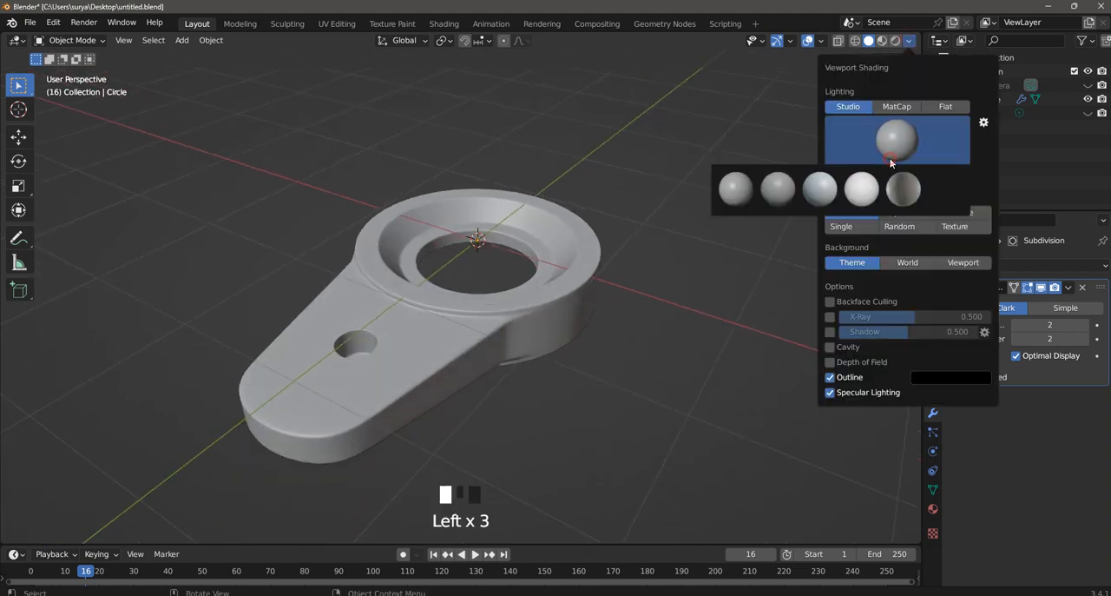
pyautogui.click(903, 107)
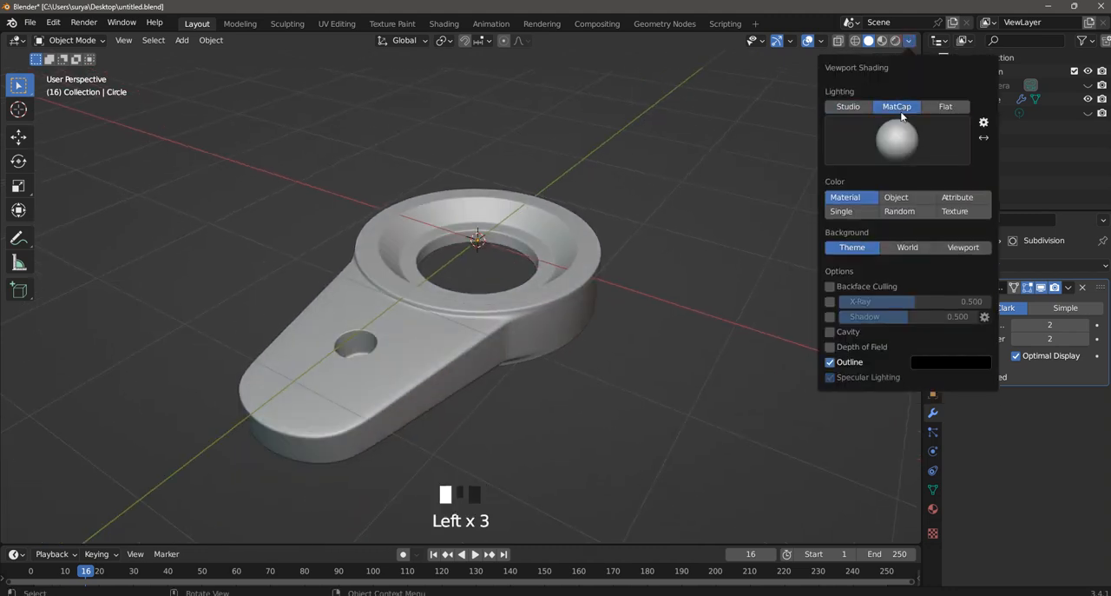
pyautogui.click(896, 136)
pyautogui.click(899, 232)
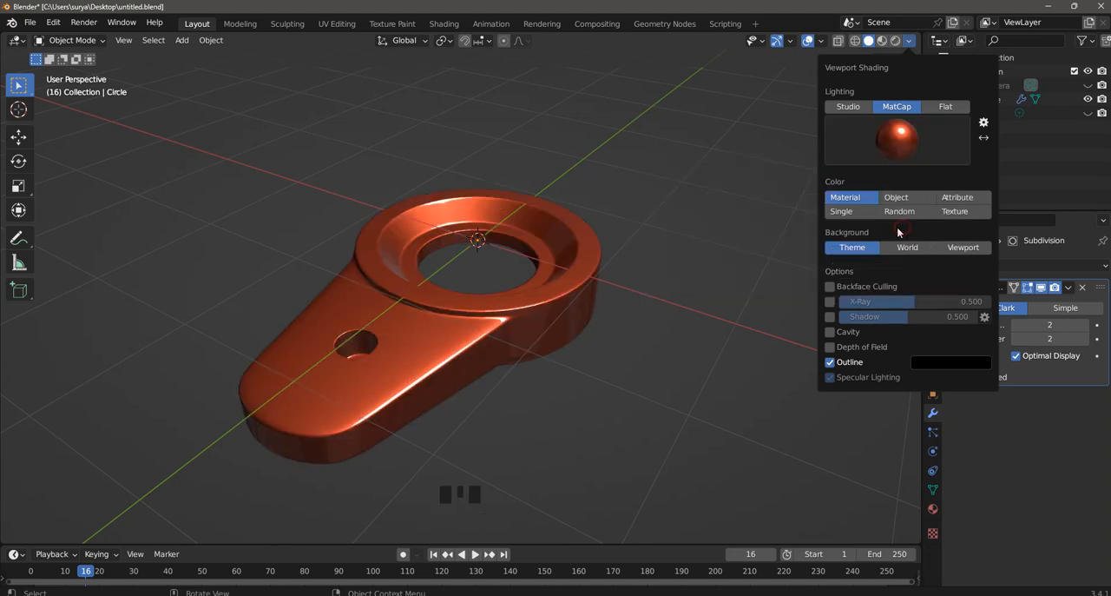
pyautogui.scroll(2, 566, 251)
pyautogui.moveTo(603, 275)
pyautogui.mouseDown(button='middle')
pyautogui.moveTo(735, 271)
pyautogui.moveTo(760, 285)
pyautogui.moveTo(558, 323)
pyautogui.moveTo(577, 121)
pyautogui.moveTo(565, 224)
pyautogui.moveTo(500, 308)
pyautogui.moveTo(346, 298)
pyautogui.moveTo(358, 295)
pyautogui.mouseUp(button='middle')
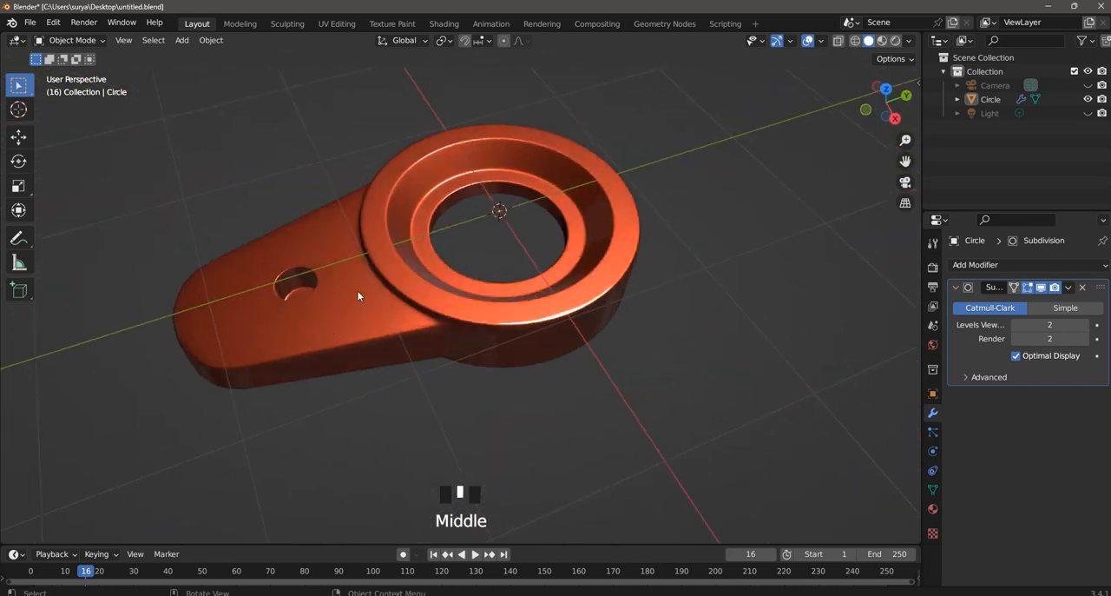
# - Change the MatCap to the blue-grey sphere with an orange highlight and view the object from another side
pyautogui.click(910, 43)
pyautogui.click(898, 143)
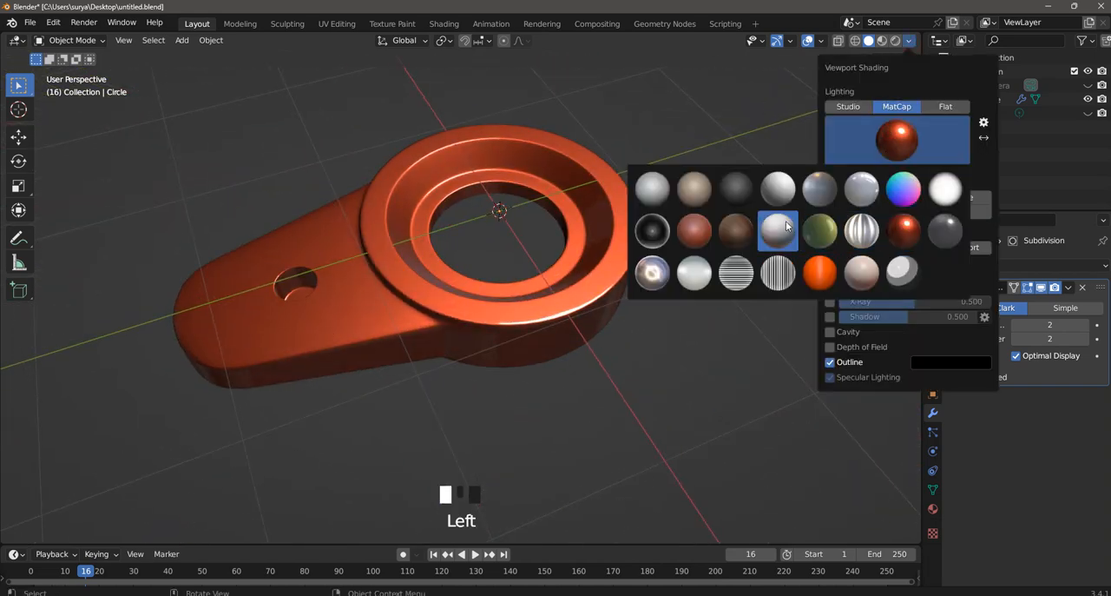
pyautogui.click(809, 189)
pyautogui.moveTo(654, 221)
pyautogui.mouseDown(button='middle')
pyautogui.moveTo(694, 198)
pyautogui.moveTo(840, 181)
pyautogui.moveTo(860, 89)
pyautogui.moveTo(840, 177)
pyautogui.moveTo(903, 89)
pyautogui.mouseUp(button='middle')
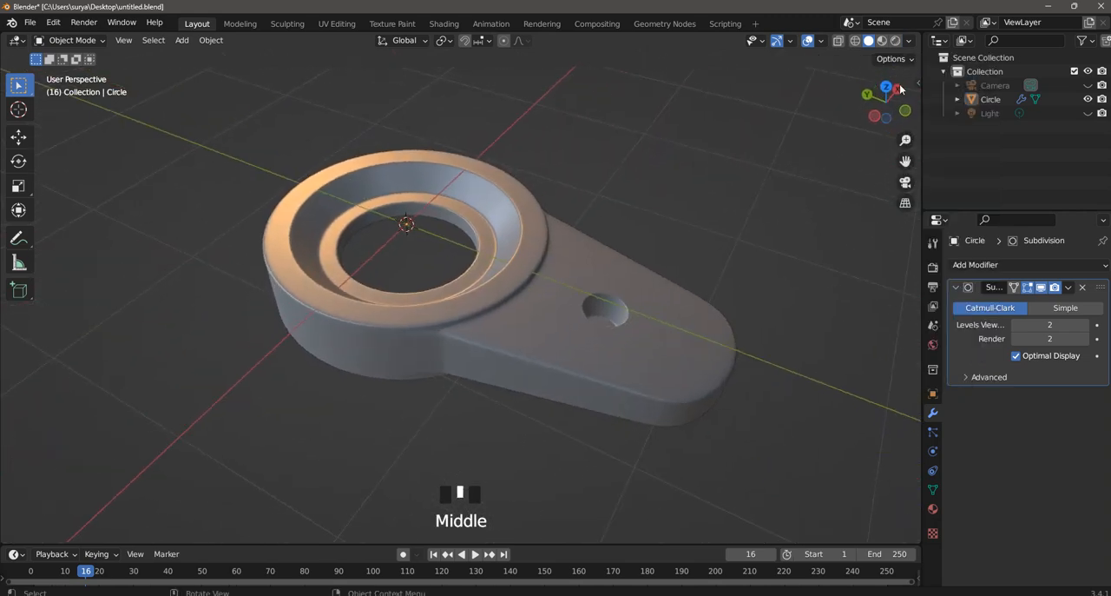
# - Change the MatCap to the glossy light-grey sphere and check the reflections on the object's underside and top
pyautogui.click(910, 42)
pyautogui.click(903, 143)
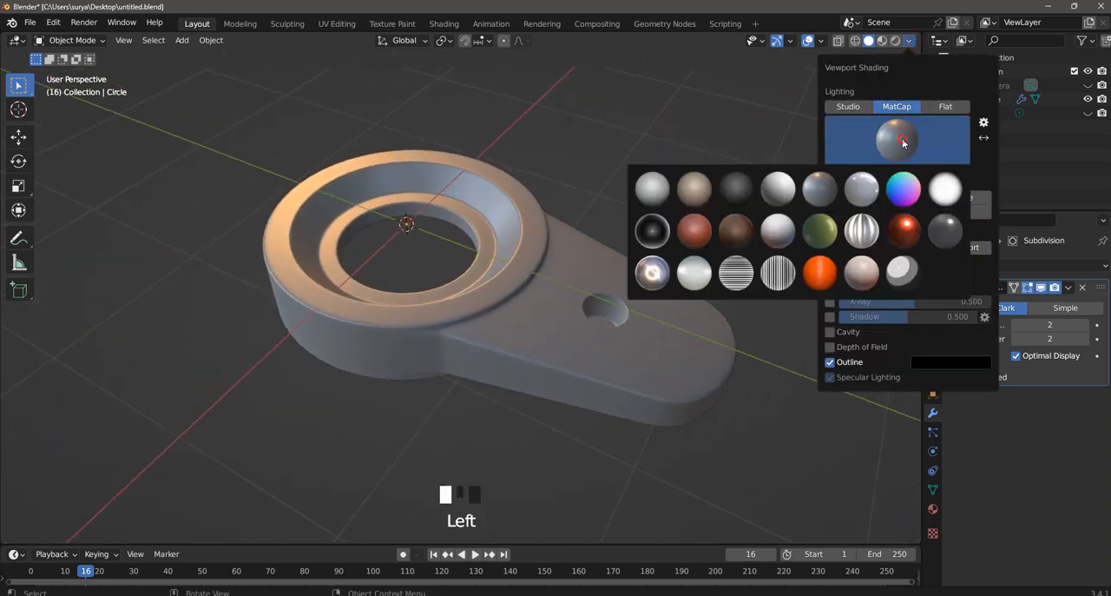
pyautogui.click(867, 193)
pyautogui.moveTo(687, 233)
pyautogui.mouseDown(button='middle')
pyautogui.moveTo(709, 533)
pyautogui.moveTo(654, 526)
pyautogui.mouseUp(button='middle')
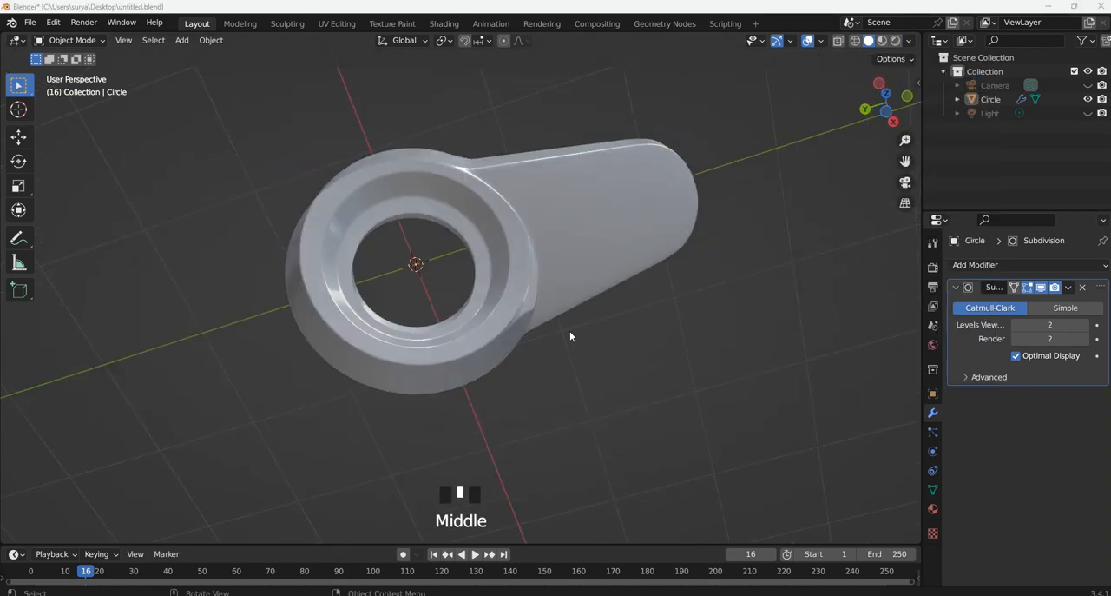
pyautogui.moveTo(570, 336); pyautogui.dragTo(836, 226, button='middle')
# - Change the MatCap to the pearly metallic sphere and inspect the object from below and above
pyautogui.click(909, 41)
pyautogui.click(903, 134)
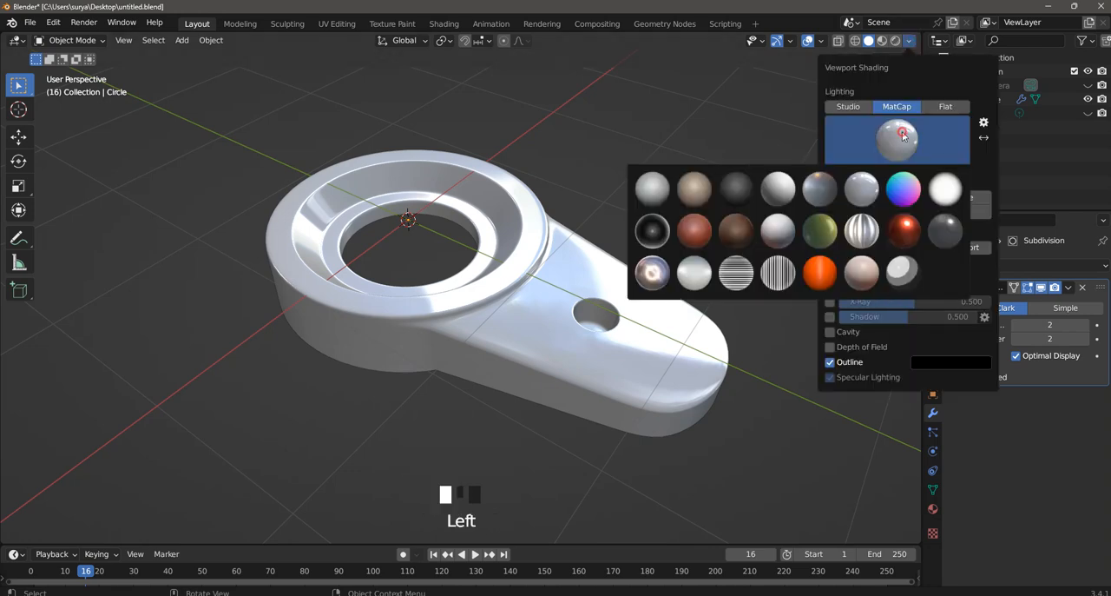
pyautogui.click(688, 261)
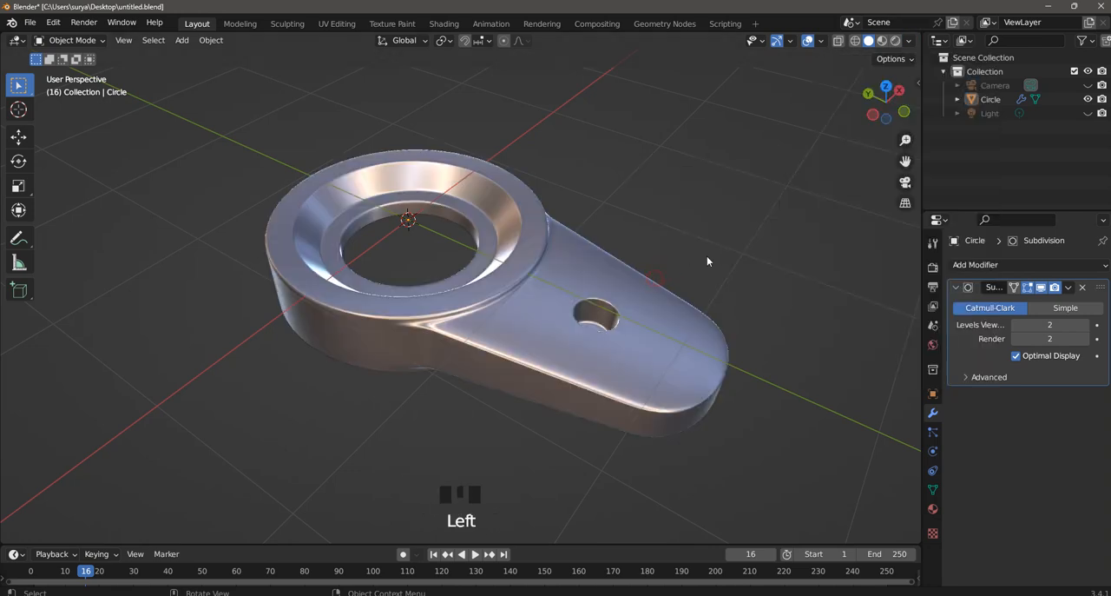
pyautogui.moveTo(706, 256)
pyautogui.mouseDown(button='middle')
pyautogui.moveTo(734, 56)
pyautogui.moveTo(805, 86)
pyautogui.moveTo(776, 121)
pyautogui.moveTo(573, 198)
pyautogui.moveTo(441, 140)
pyautogui.moveTo(438, 65)
pyautogui.moveTo(403, 59)
pyautogui.mouseUp(button='middle')
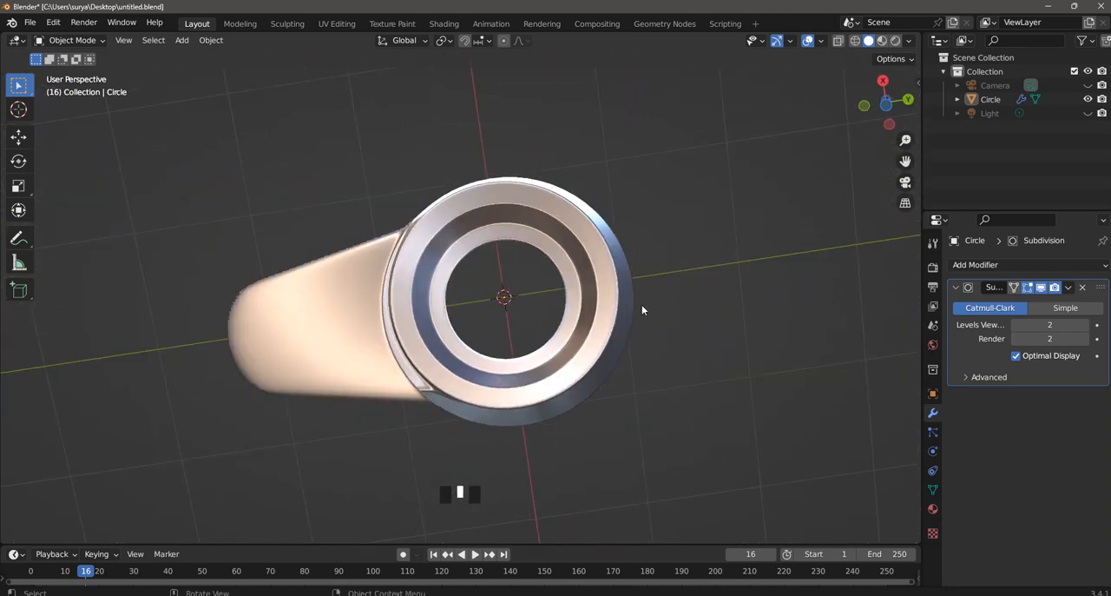
pyautogui.moveTo(642, 309); pyautogui.dragTo(814, 416, button='middle')
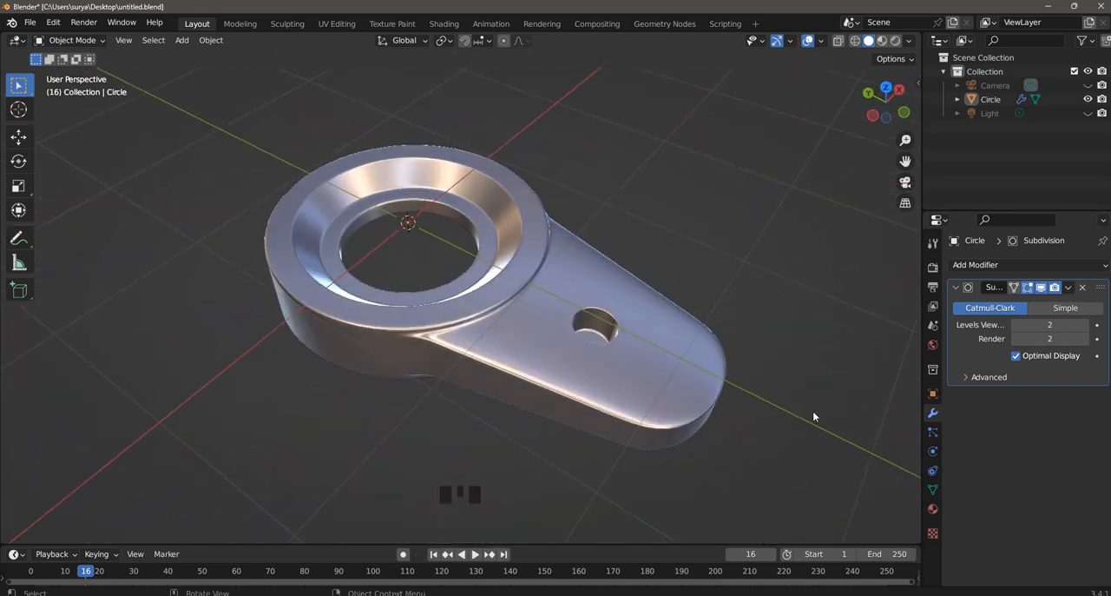
# - Go back to the glossy light-grey MatCap and examine the ring and handle surfaces from below and the side
pyautogui.click(909, 40)
pyautogui.click(892, 156)
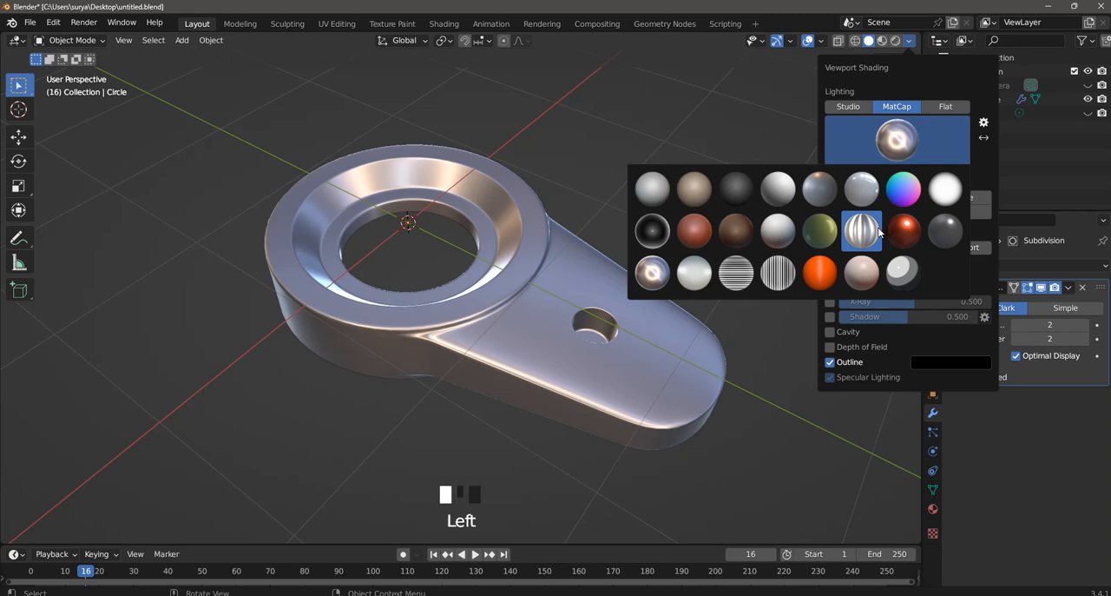
pyautogui.click(860, 196)
pyautogui.moveTo(608, 226); pyautogui.dragTo(553, 221, button='middle')
pyautogui.scroll(2, 496, 253)
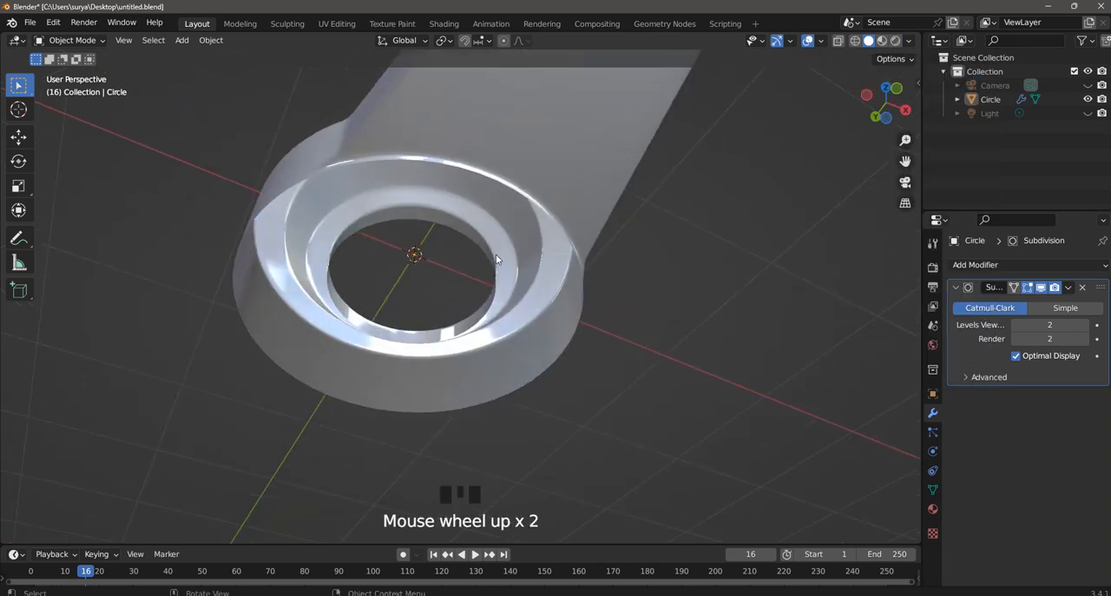
pyautogui.moveTo(496, 253); pyautogui.dragTo(645, 301, button='middle')
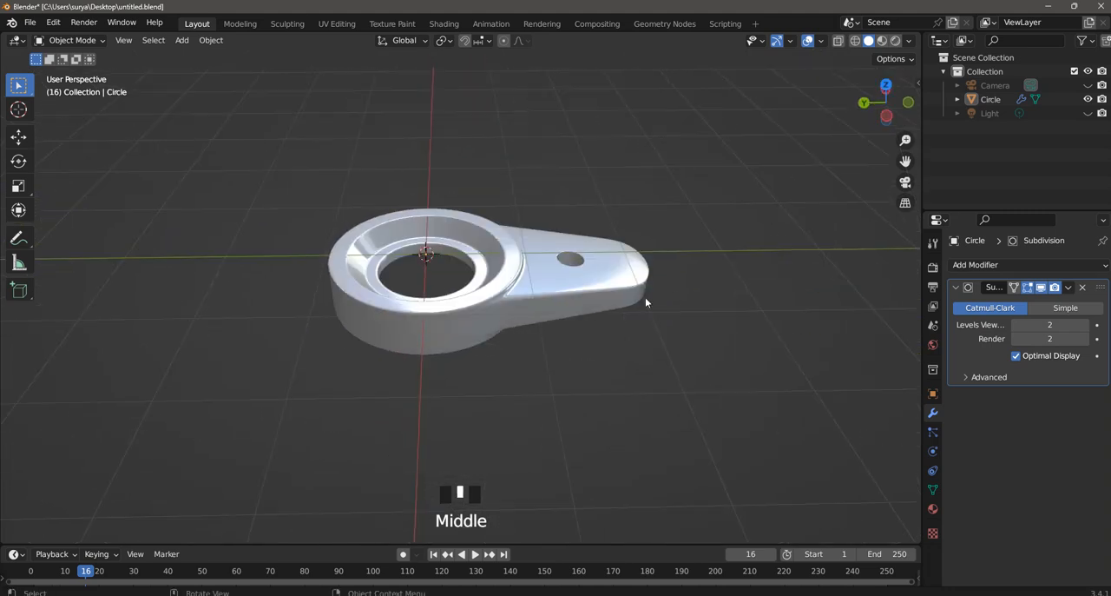
pyautogui.press('space')
pyautogui.press('space')
pyautogui.scroll(2, 712, 250)
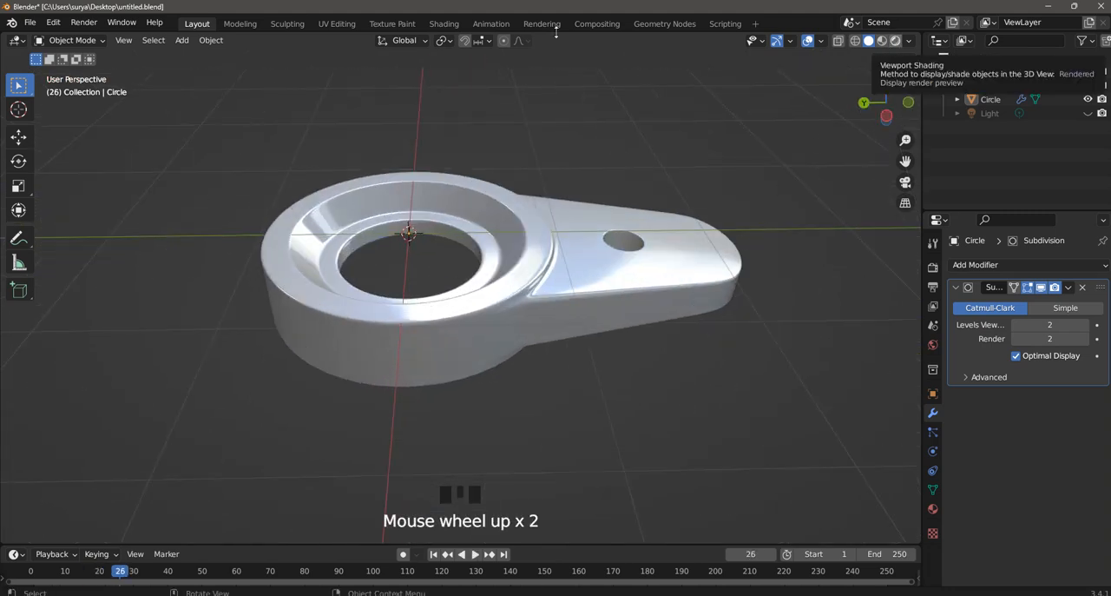
# - Enter Edit Mode and set the viewport lighting back to Studio
pyautogui.click(80, 41)
pyautogui.click(82, 73)
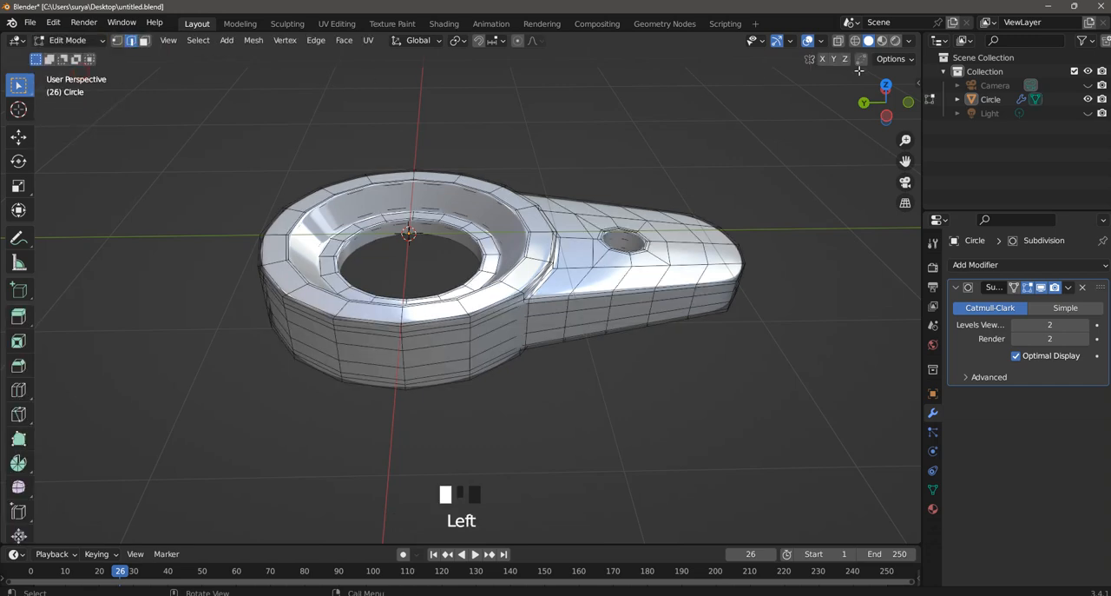
pyautogui.click(908, 41)
pyautogui.click(896, 131)
pyautogui.click(855, 106)
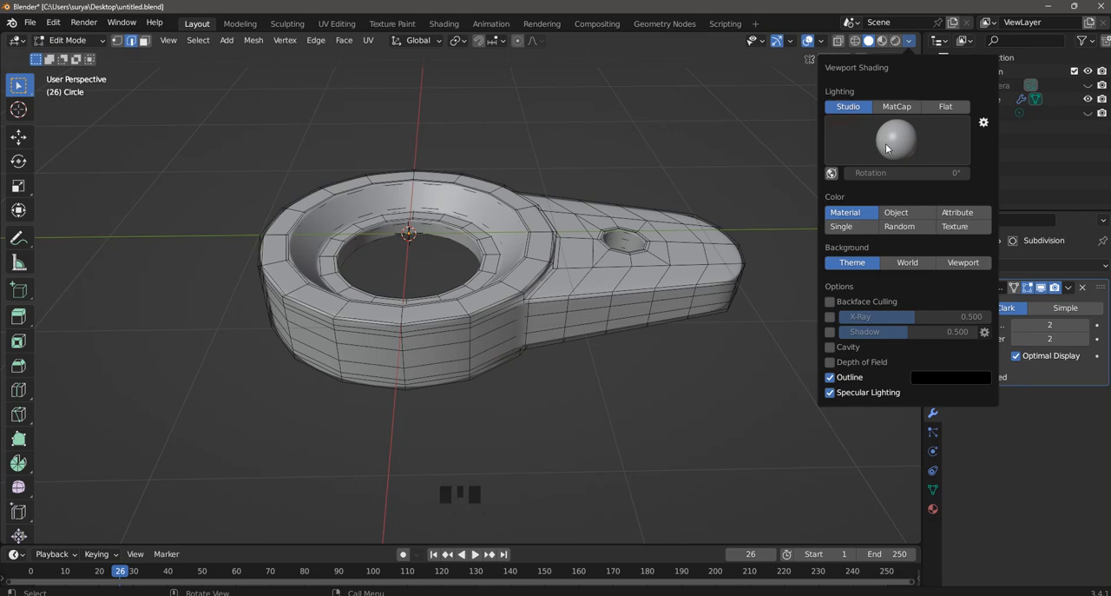
pyautogui.click(769, 231)
pyautogui.moveTo(769, 230)
pyautogui.mouseDown(button='middle')
pyautogui.moveTo(687, 251)
pyautogui.moveTo(734, 307)
pyautogui.moveTo(731, 268)
pyautogui.mouseUp(button='middle')
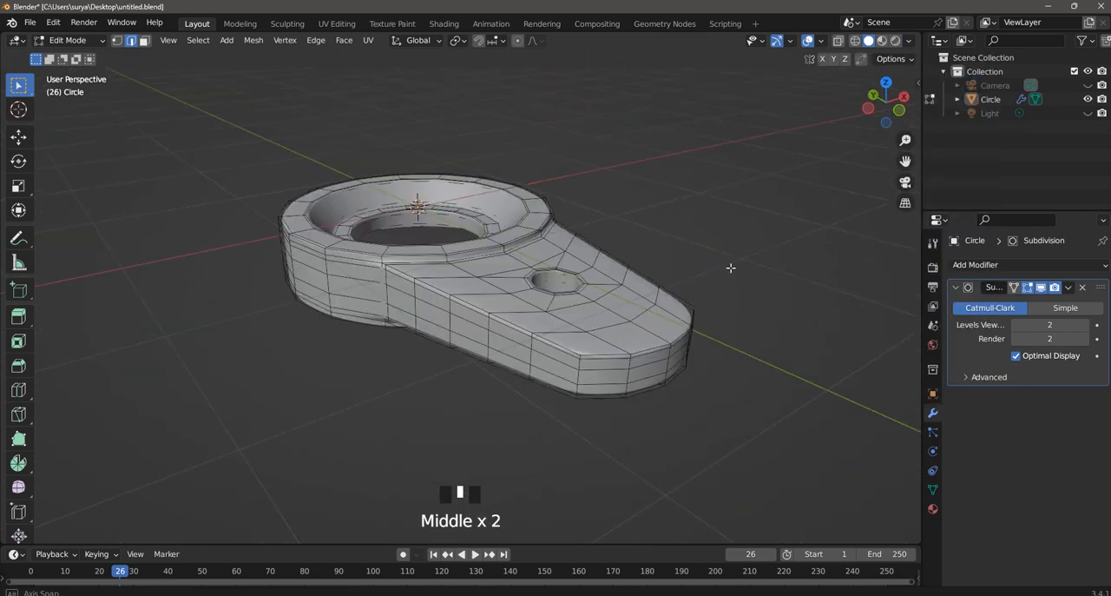
# - Look through the camera and return to Object Mode with the whole object framed in the view
pyautogui.scroll(2, 701, 317)
pyautogui.scroll(-3, 699, 315)
pyautogui.moveTo(697, 315); pyautogui.dragTo(715, 328, button='middle')
pyautogui.press('KP_0')
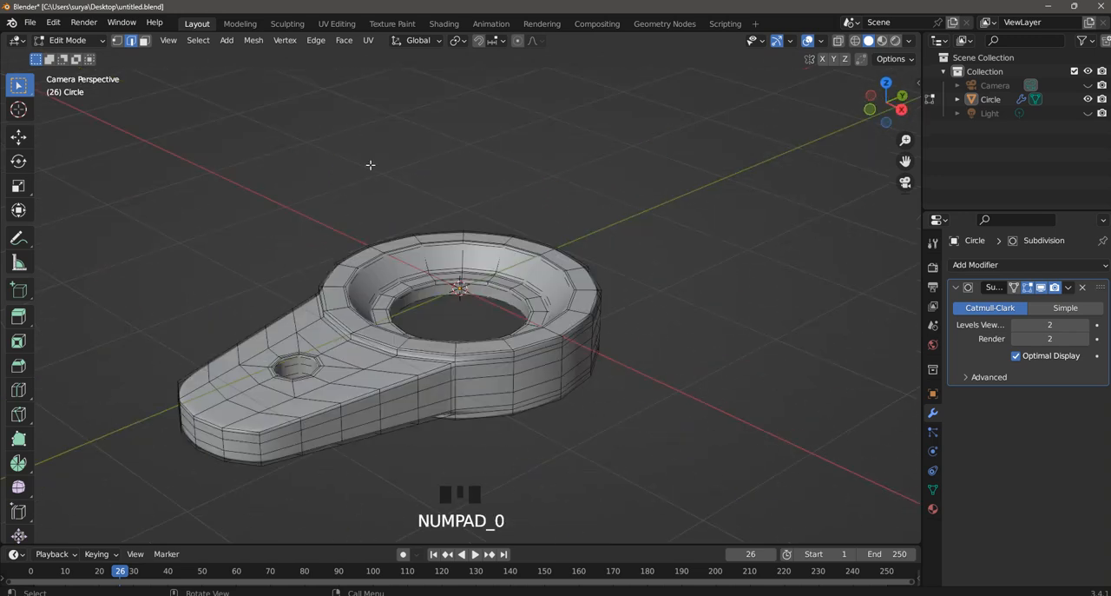
pyautogui.click(78, 40)
pyautogui.click(77, 55)
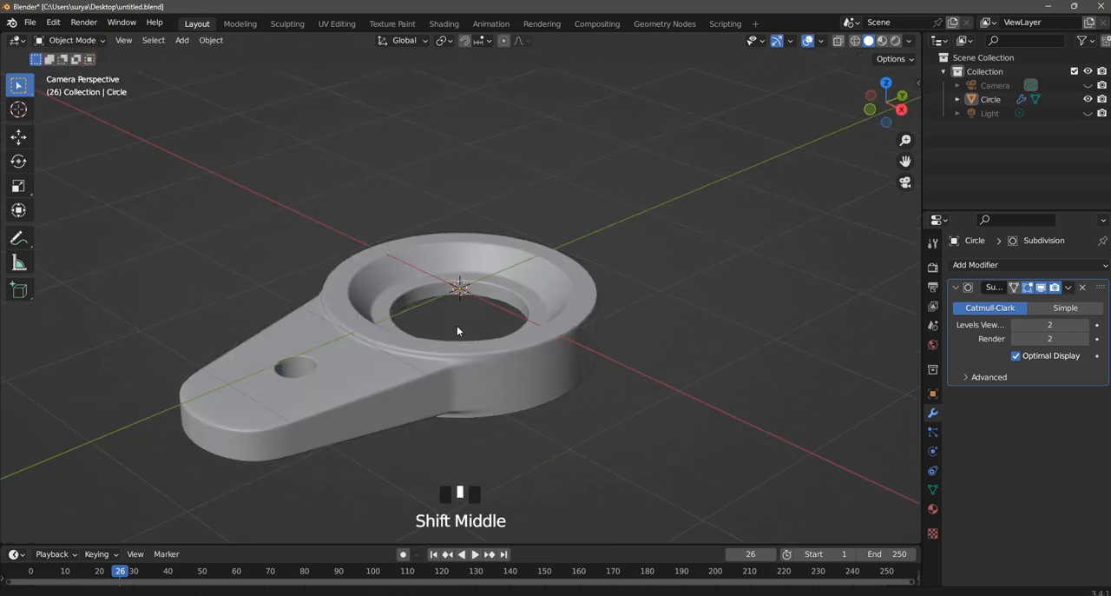
pyautogui.keyDown('shift'); pyautogui.moveTo(457, 331); pyautogui.dragTo(483, 280, button='middle'); pyautogui.keyUp('shift')
pyautogui.scroll(-1, 501, 287)
pyautogui.scroll(1, 500, 287)
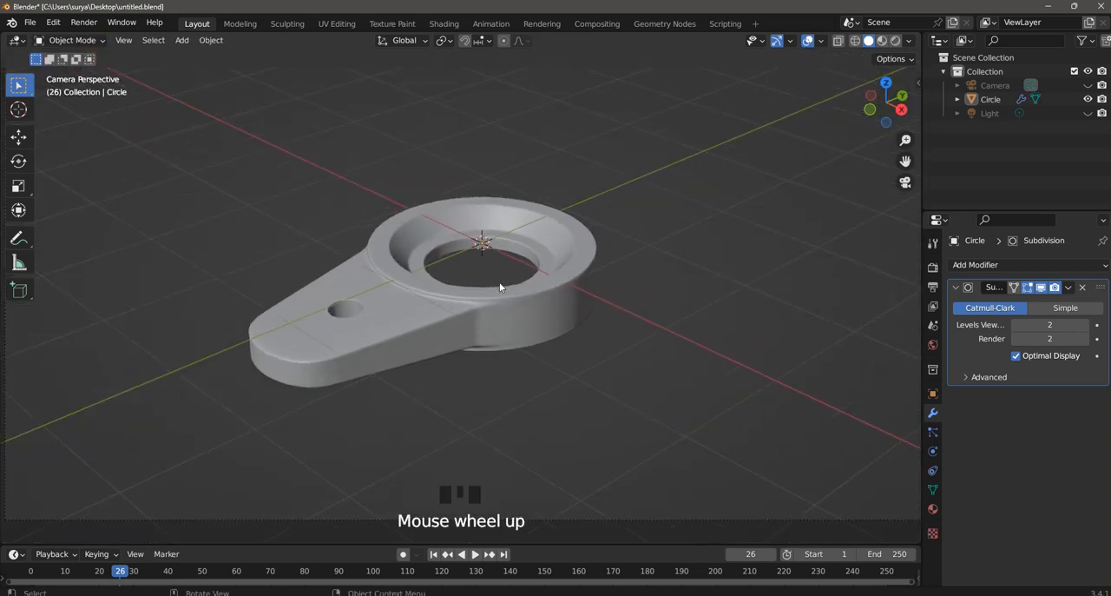
pyautogui.scroll(1, 500, 287)
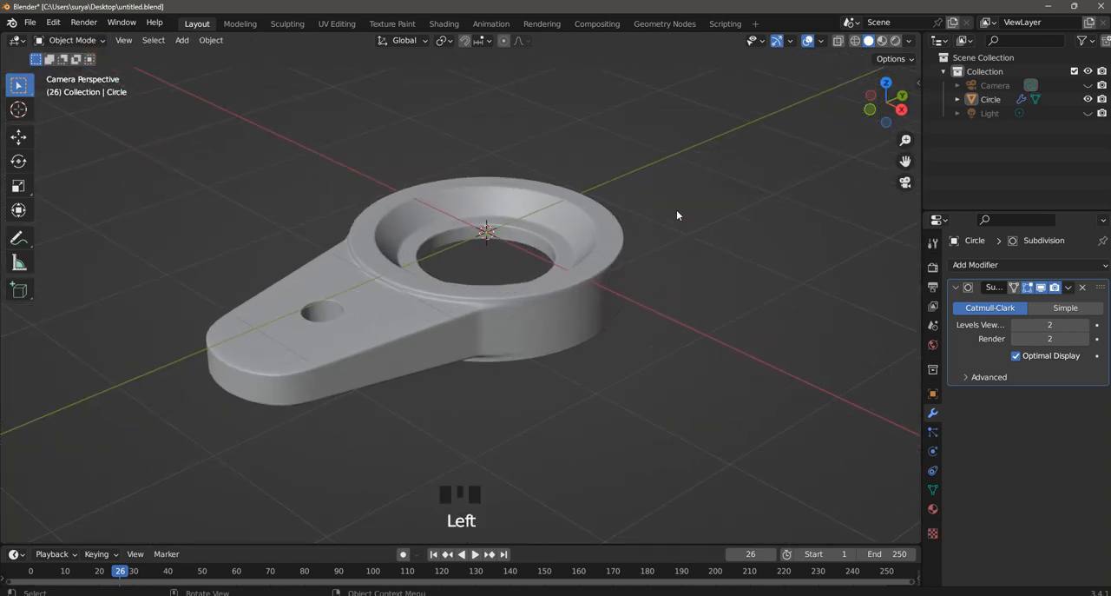